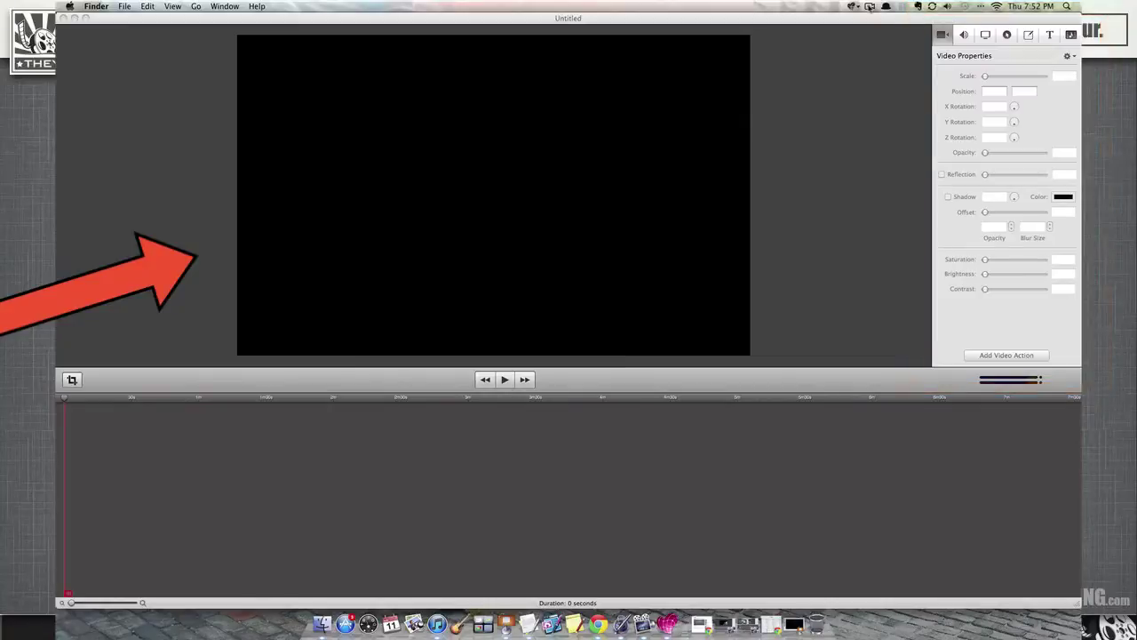
# Step: Restore the minimized Annotations-PNGimages project window from the Dock
pyautogui.click(771, 624)
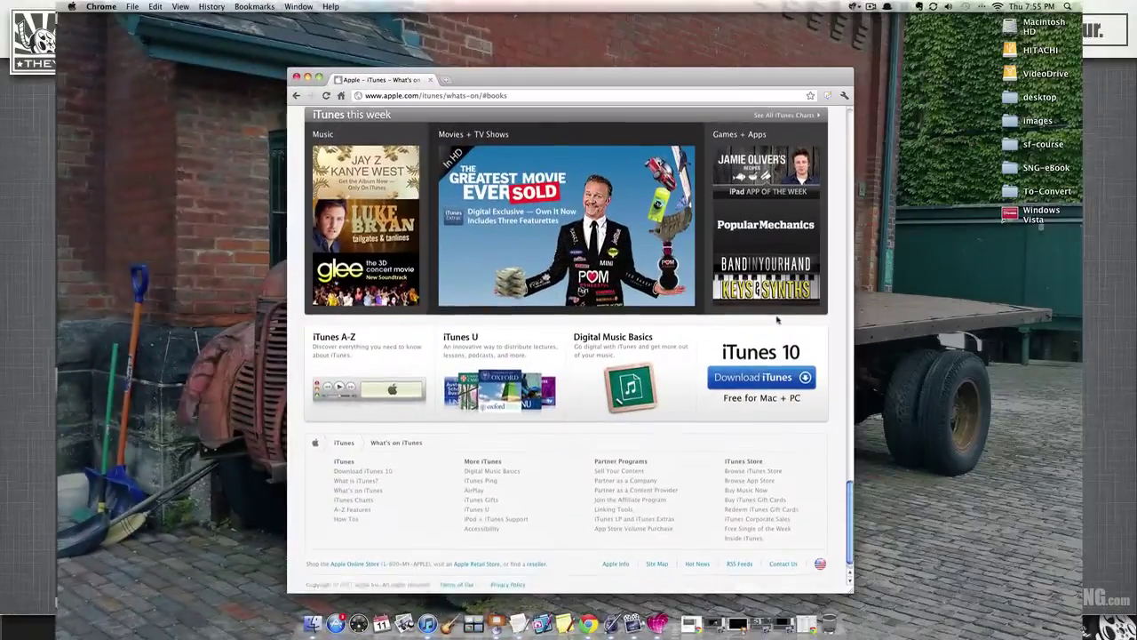
# Step: Open Apple's Digital Music Basics page, scroll through it, and zoom in two levels
pyautogui.scroll(1, 777, 320)
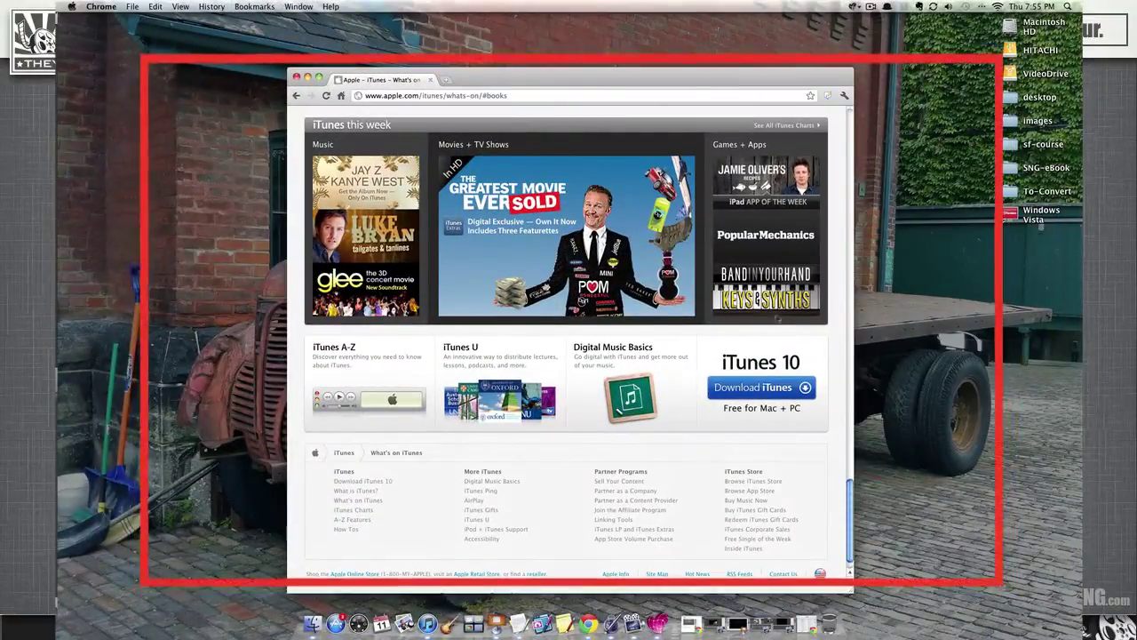
pyautogui.click(508, 483)
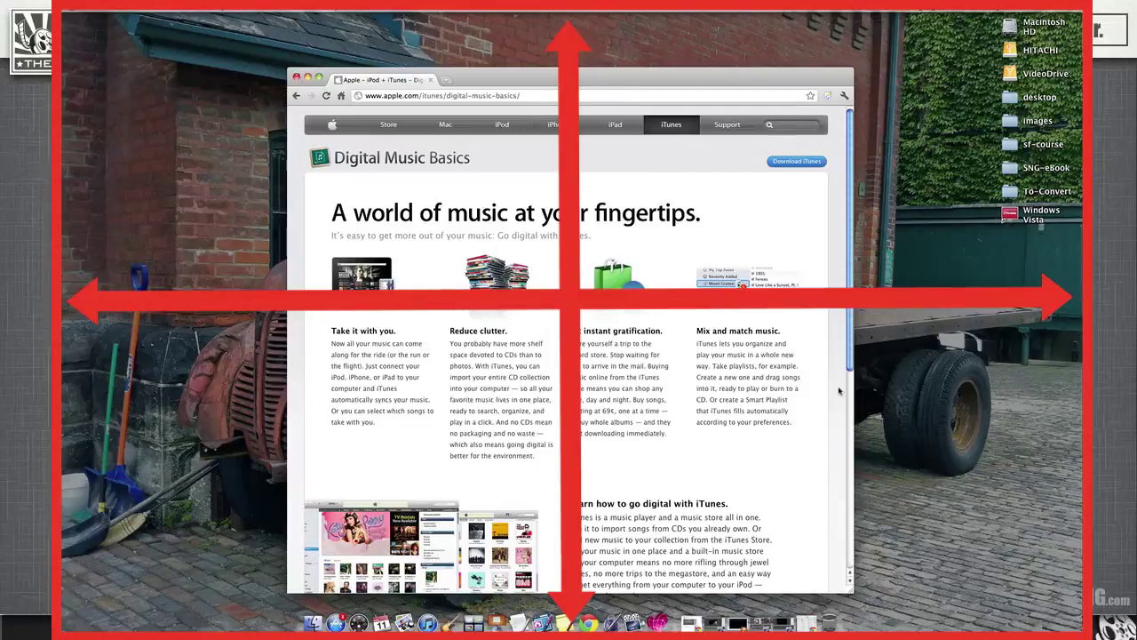
pyautogui.scroll(-2, 838, 391)
pyautogui.scroll(-3, 838, 391)
pyautogui.scroll(-5, 839, 391)
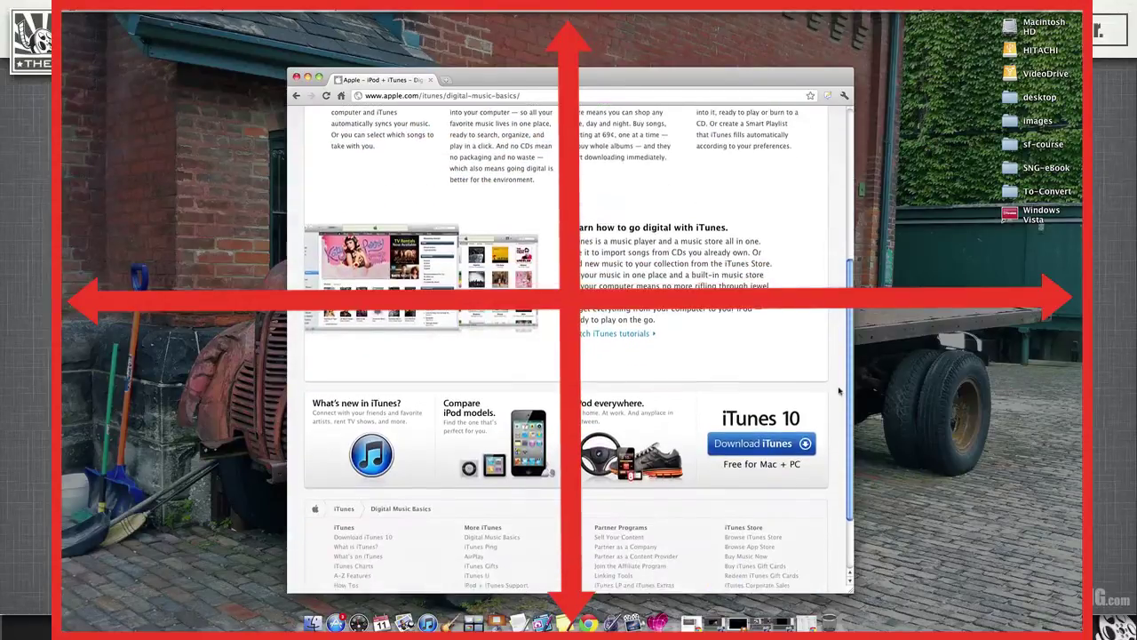
pyautogui.scroll(-3, 838, 391)
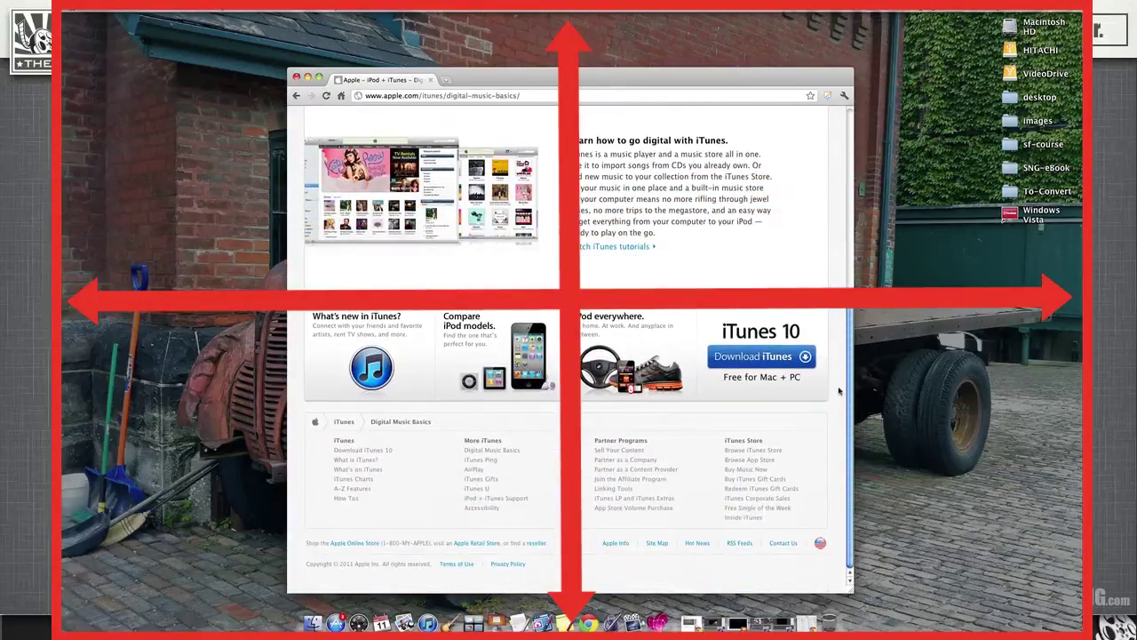
pyautogui.scroll(6, 839, 391)
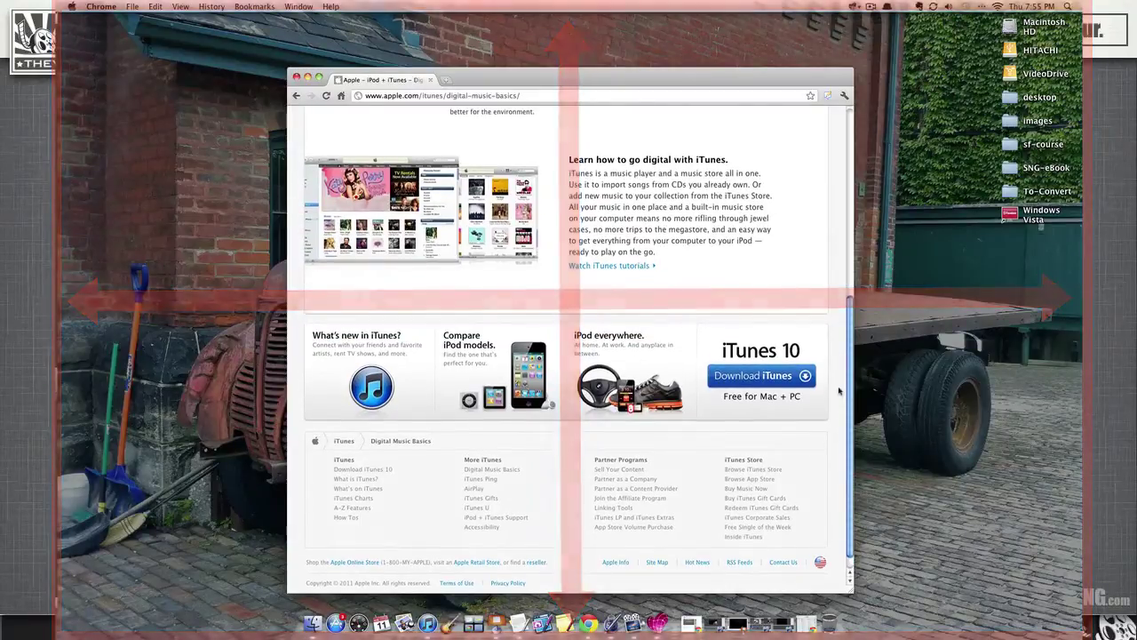
pyautogui.scroll(7, 838, 391)
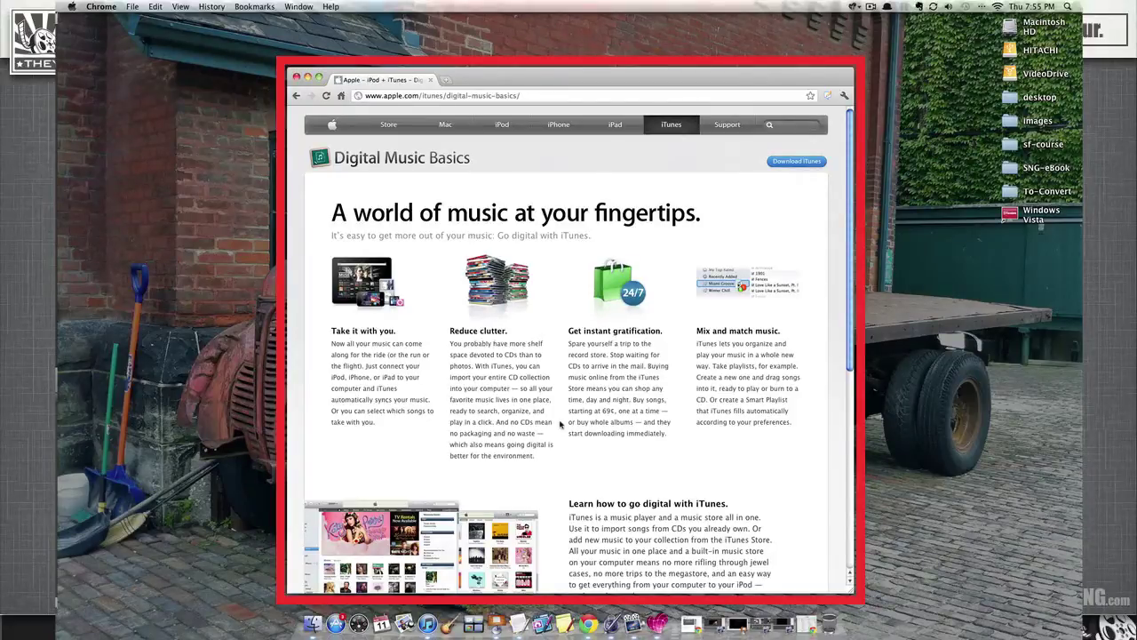
pyautogui.press('super+plus')
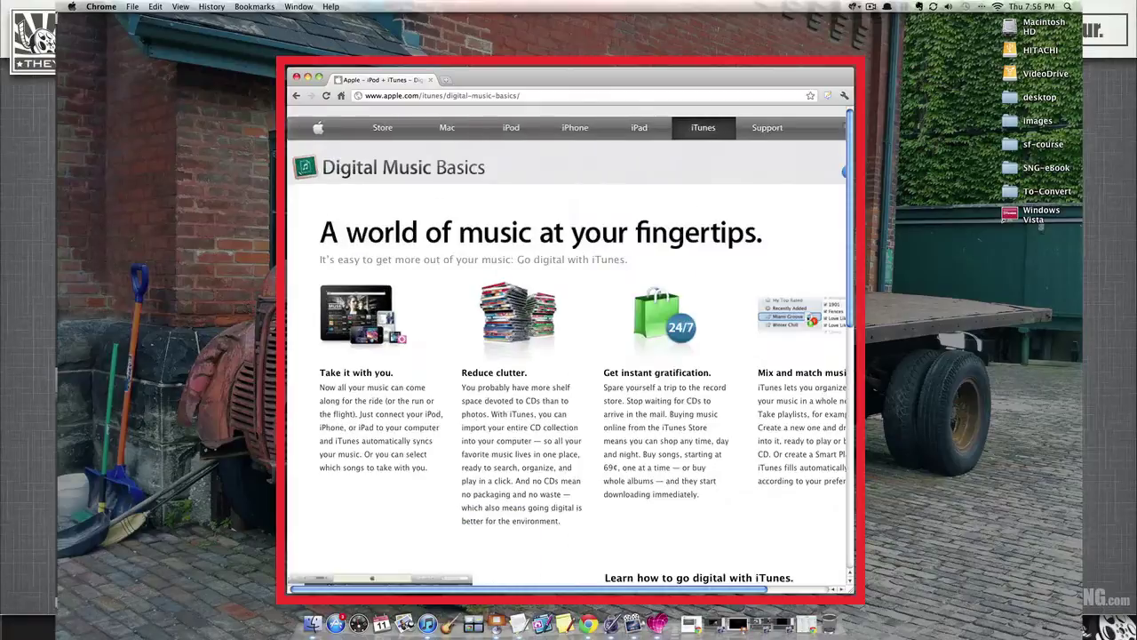
pyautogui.press('super+plus')
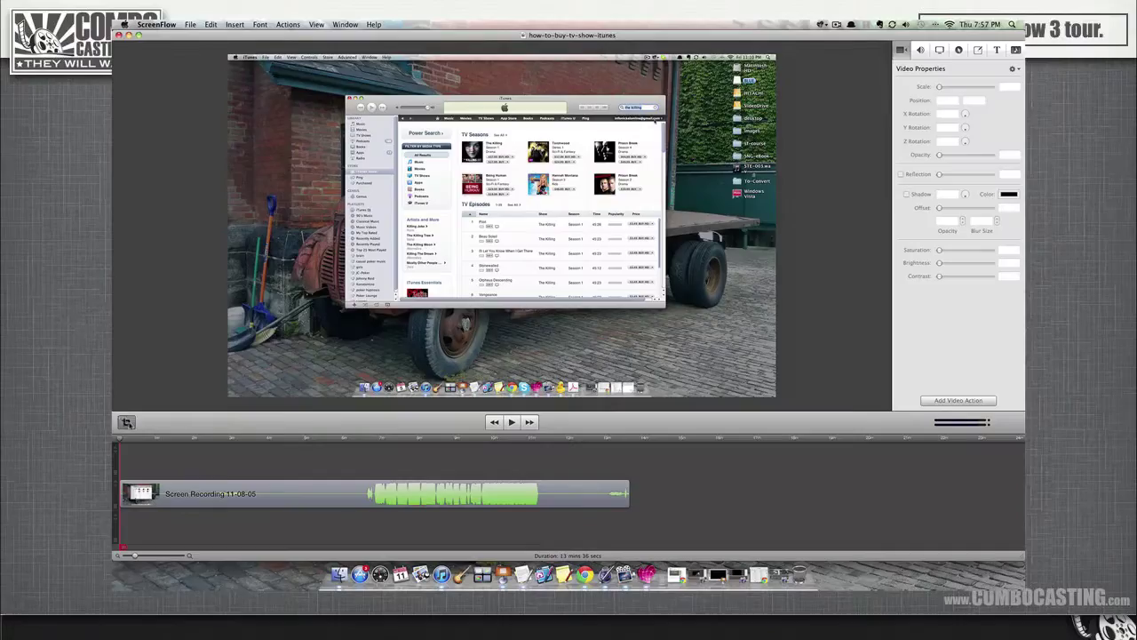
# Step: Crop the recording's left and bottom edges, then set the canvas to 1280 × 720
pyautogui.click(178, 425)
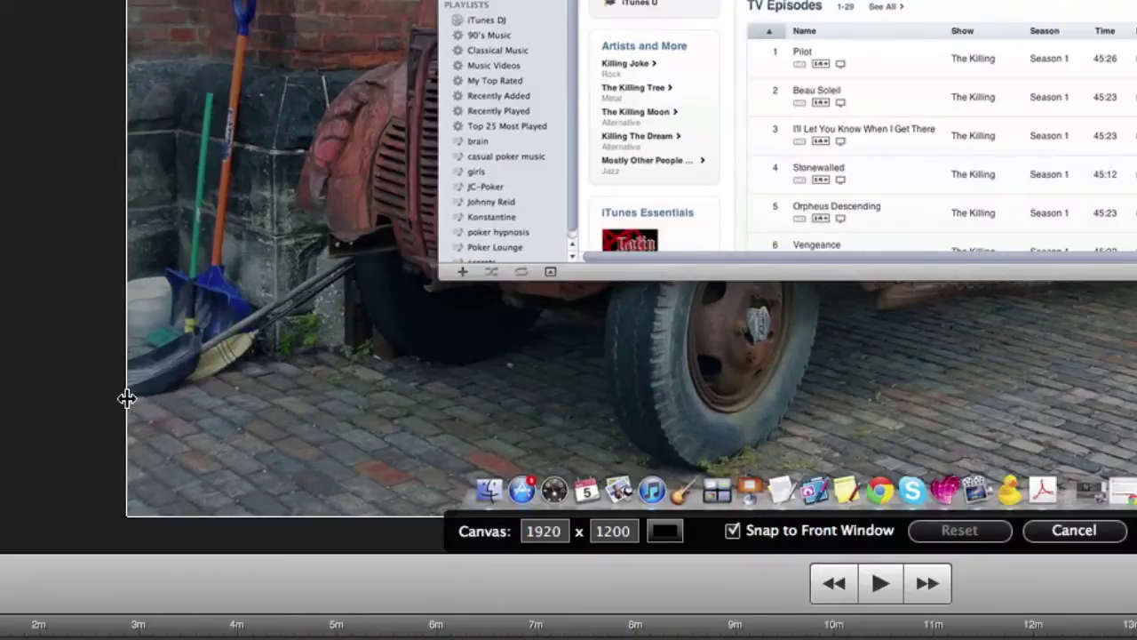
pyautogui.moveTo(127, 398); pyautogui.dragTo(355, 403)
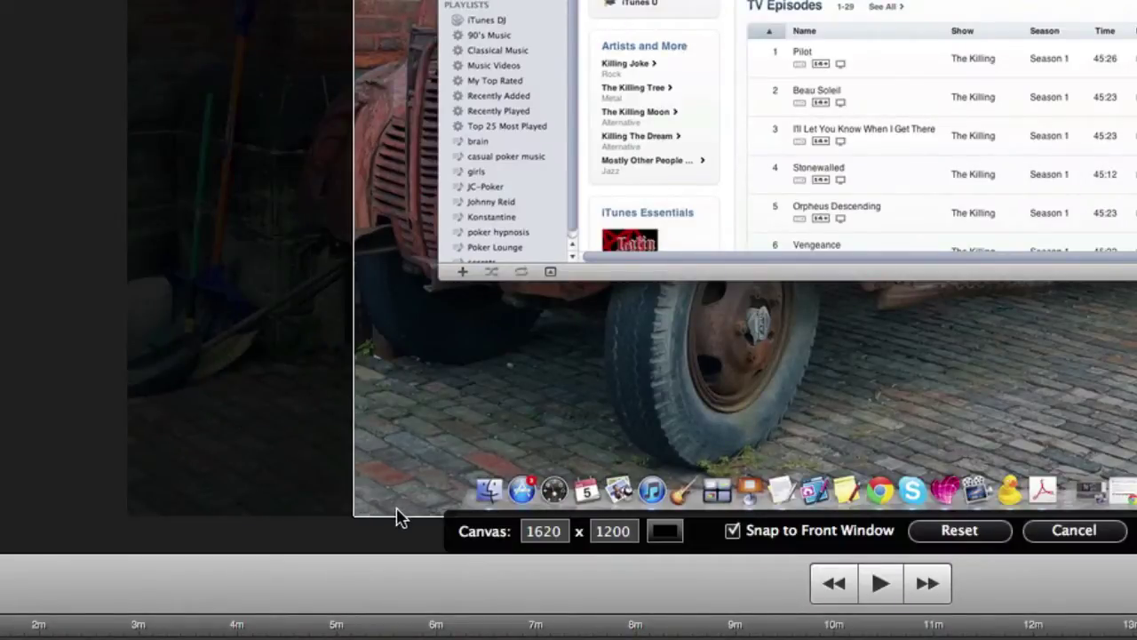
pyautogui.moveTo(396, 516); pyautogui.dragTo(406, 364)
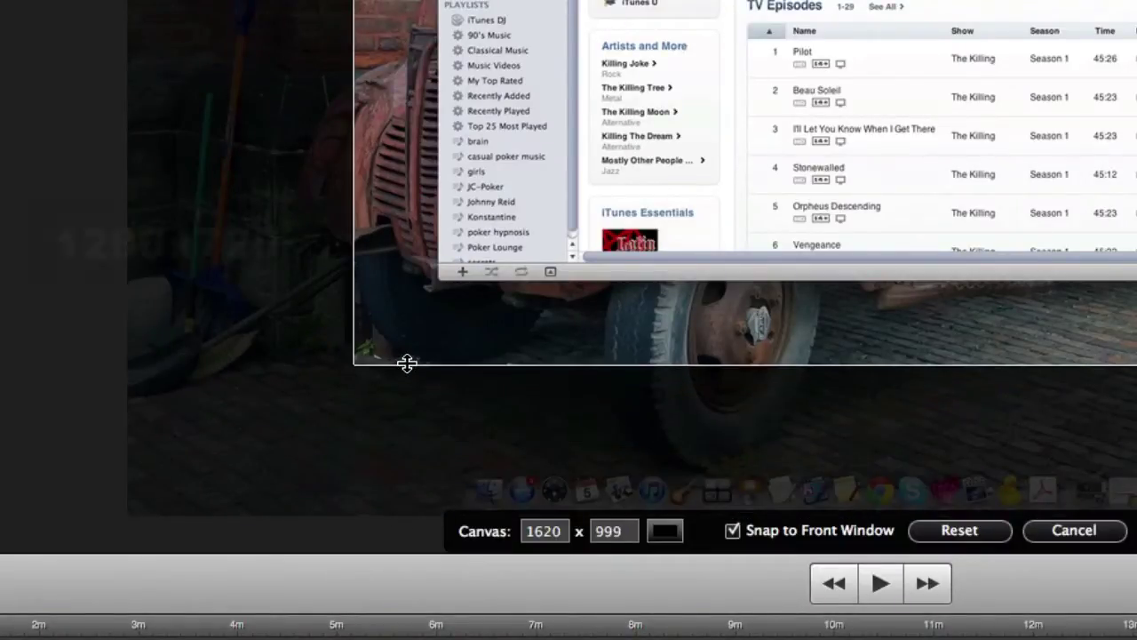
pyautogui.doubleClick(549, 537)
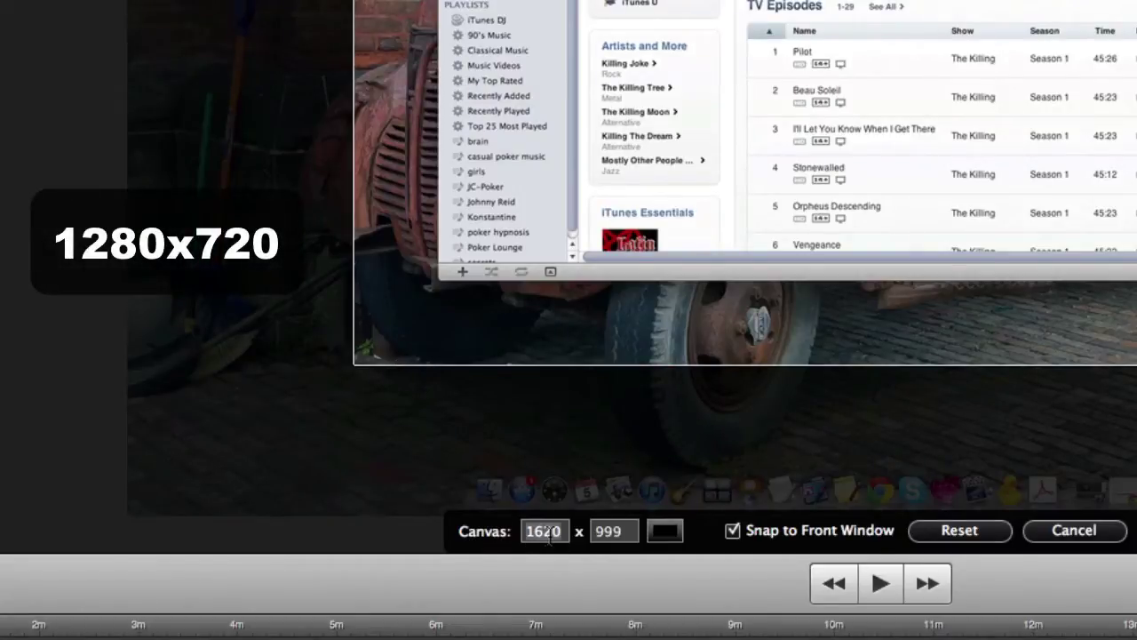
pyautogui.write('12')
pyautogui.click(611, 534)
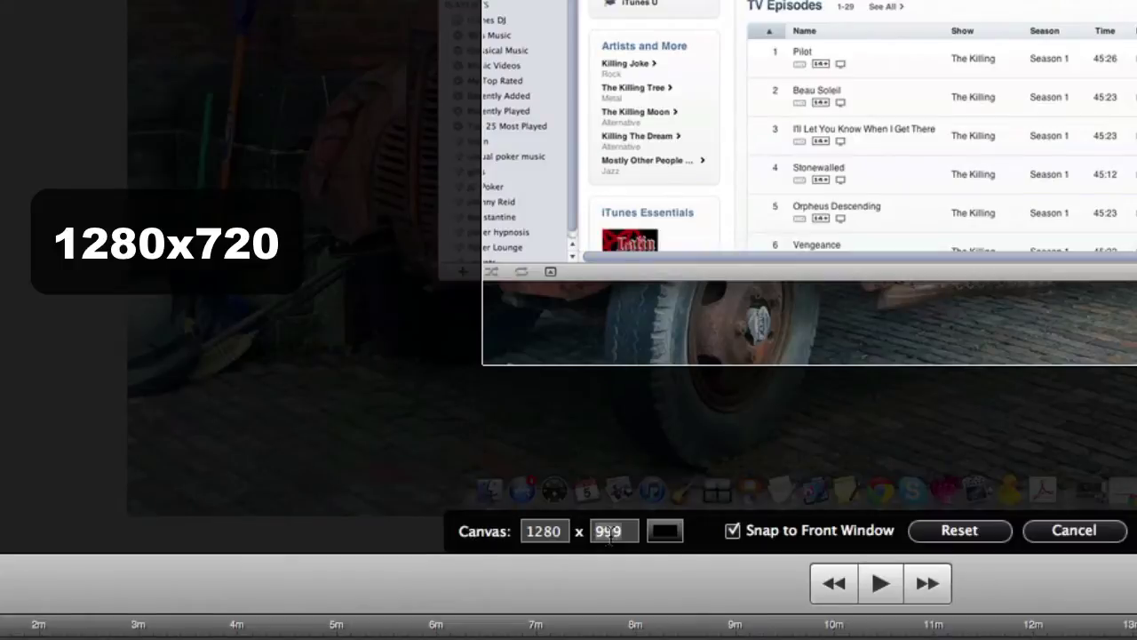
pyautogui.write('720')
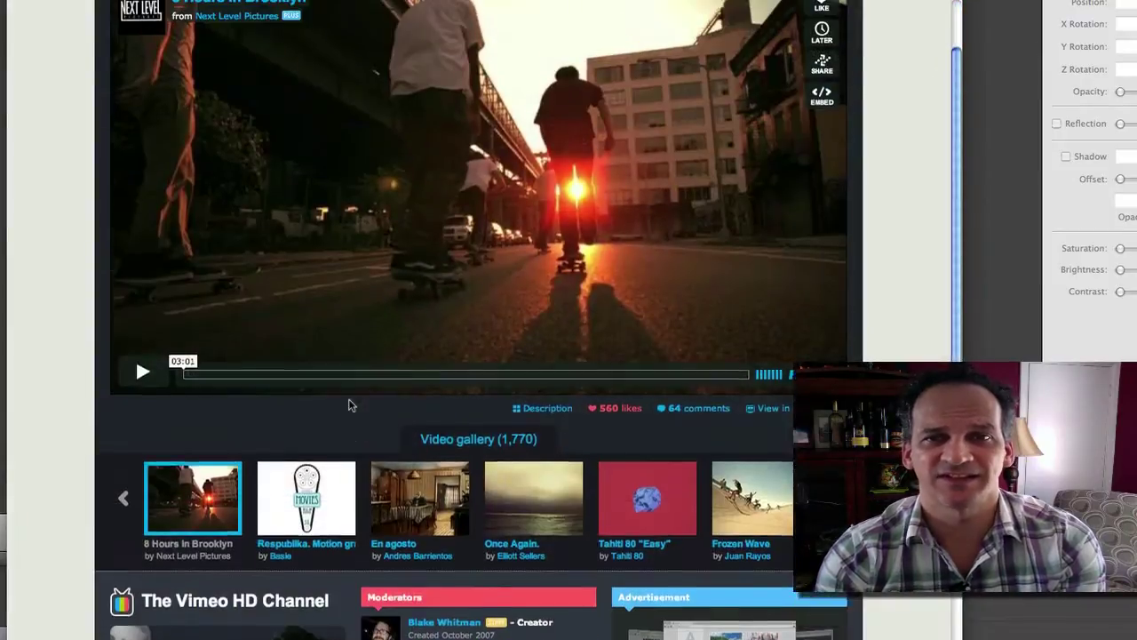
# Step: Scroll to the top of the Vimeo page and play the 8 Hours in Brooklyn video
pyautogui.scroll(2, 349, 405)
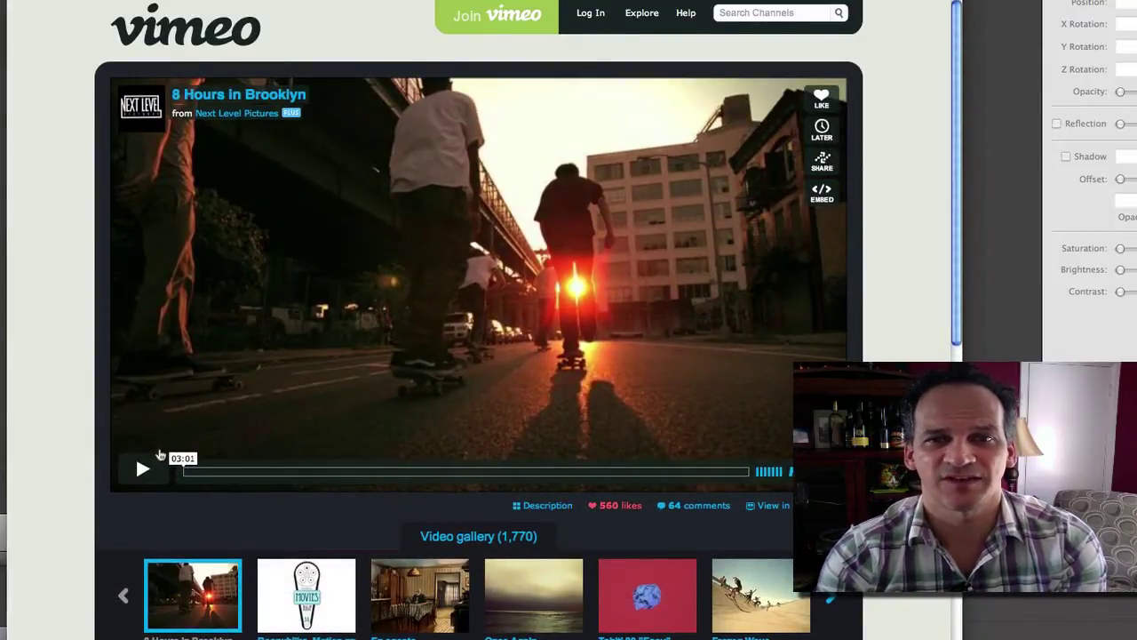
pyautogui.scroll(-1, 158, 455)
pyautogui.click(143, 452)
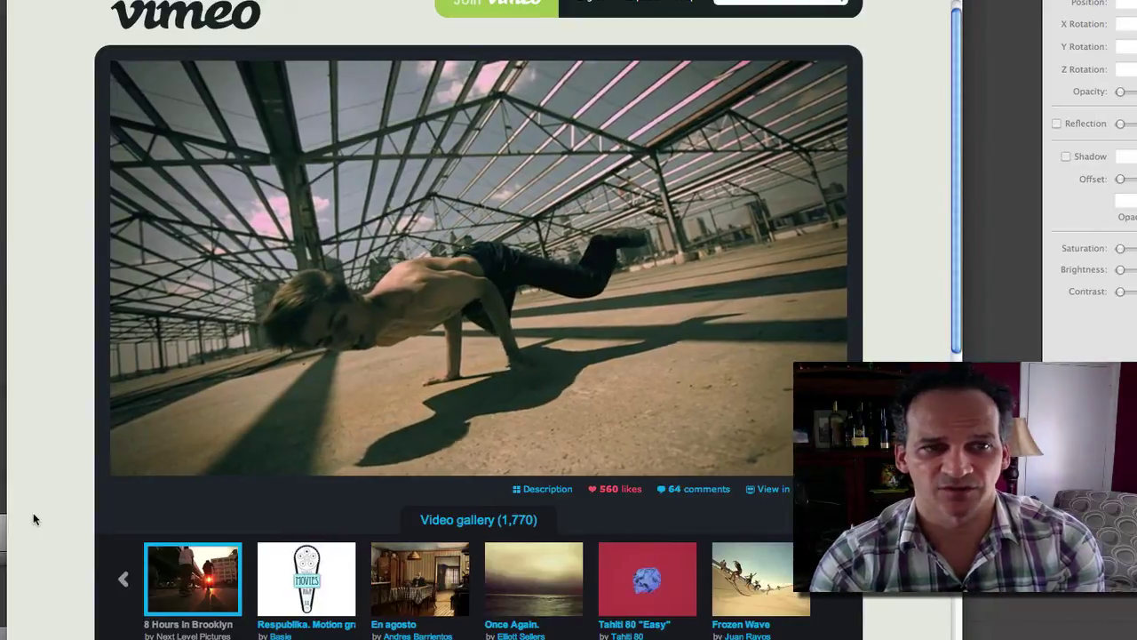
pyautogui.moveTo(157, 470)
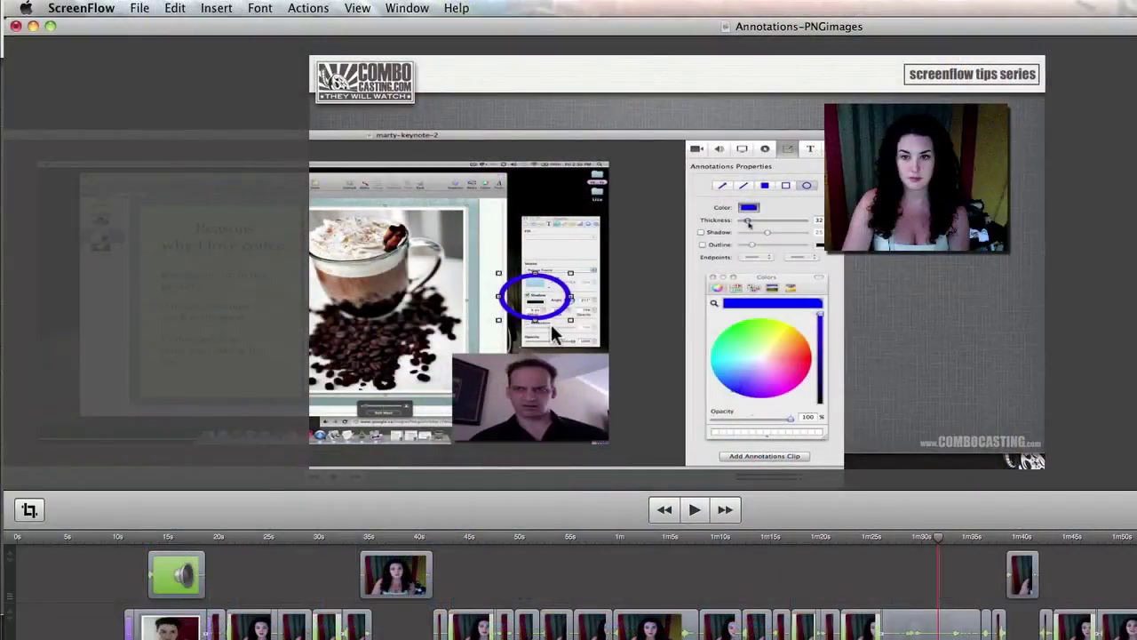
# Step: Select the webcam clip on the canvas and drag it to the right edge, mostly off canvas
pyautogui.click(551, 333)
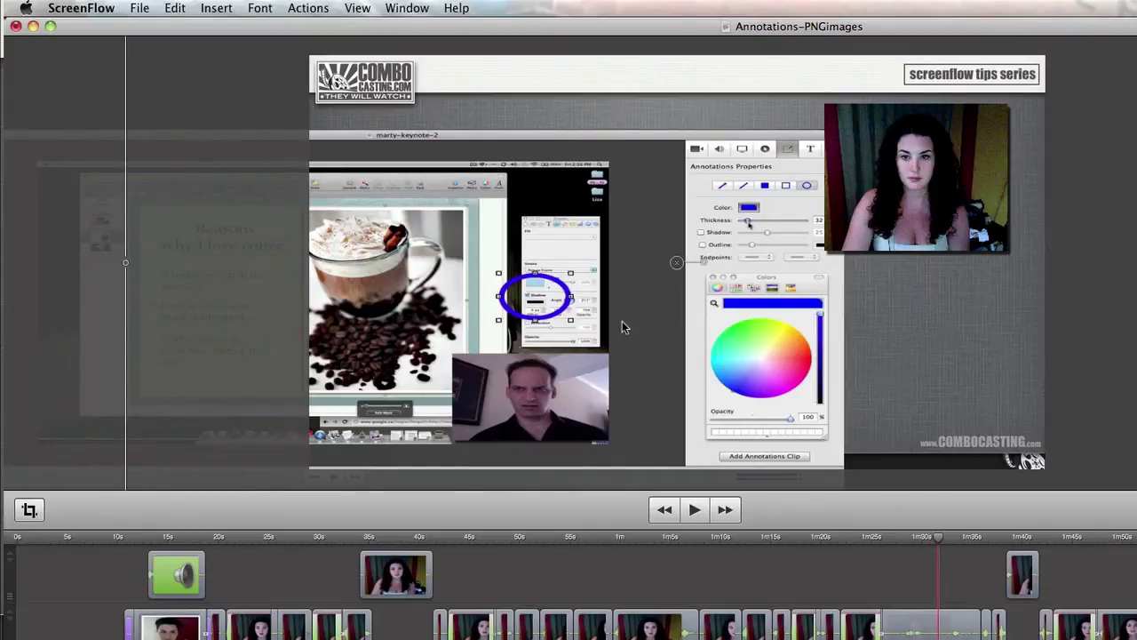
pyautogui.click(91, 227)
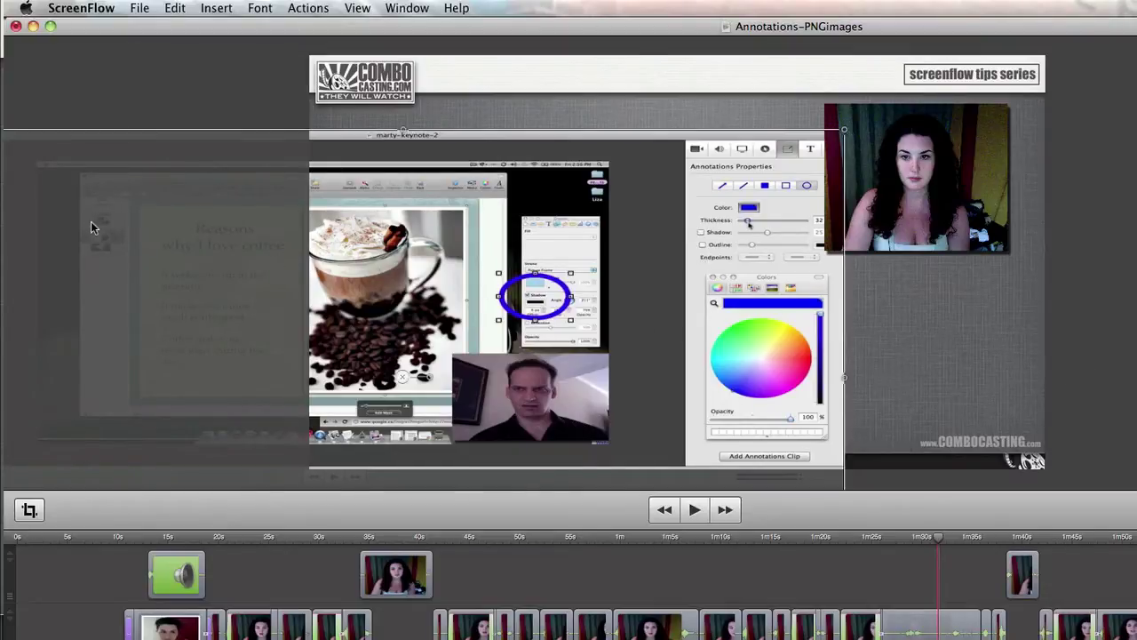
pyautogui.click(1019, 155)
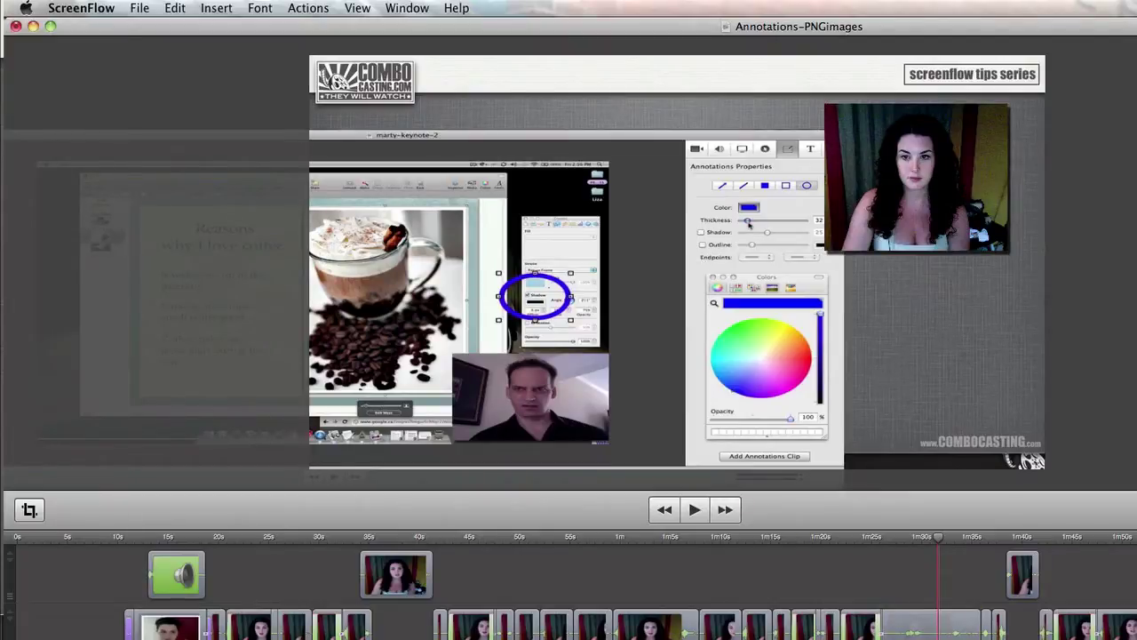
pyautogui.click(965, 165)
pyautogui.moveTo(875, 181); pyautogui.dragTo(1120, 180)
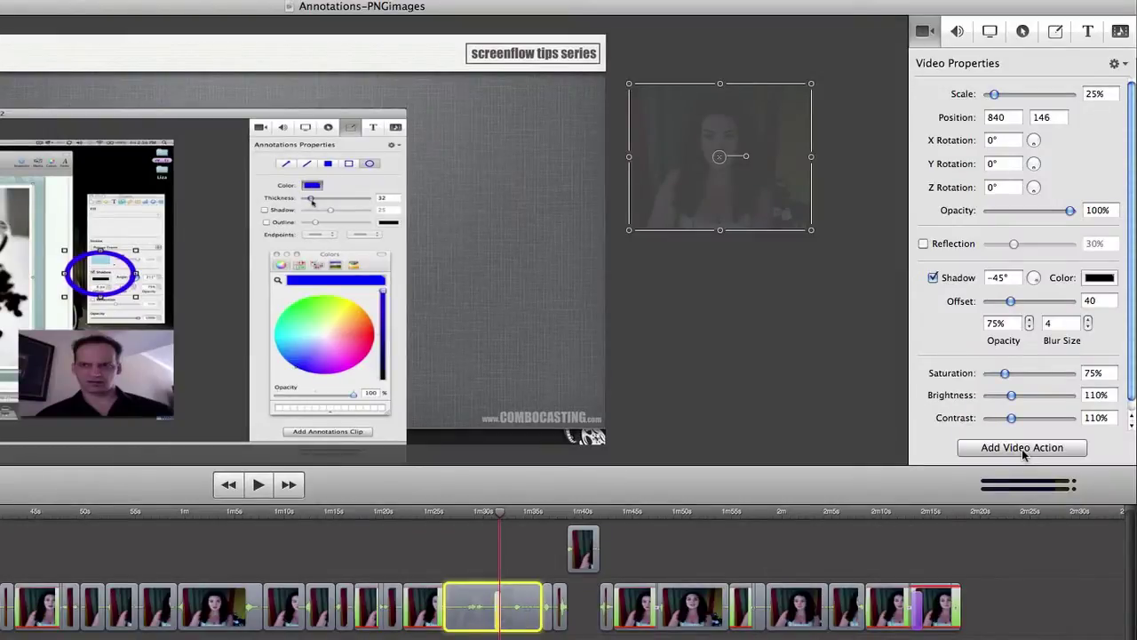
# Step: Return the webcam clip to the canvas's top-right and play the project from about 1m30s
pyautogui.moveTo(728, 181); pyautogui.dragTo(522, 182)
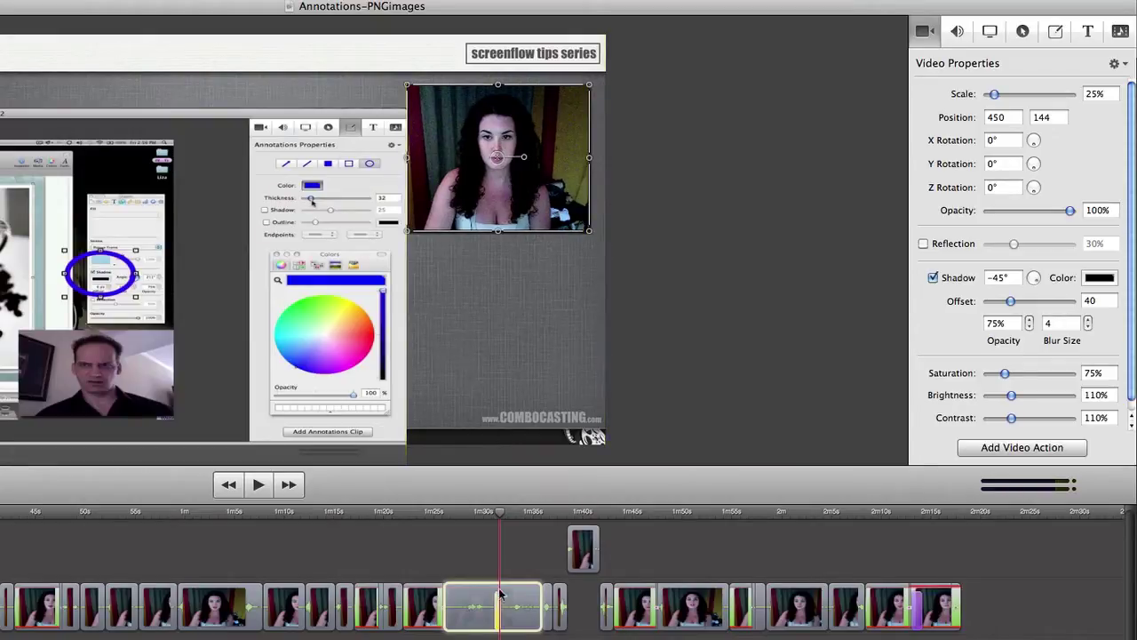
pyautogui.click(475, 513)
pyautogui.click(529, 544)
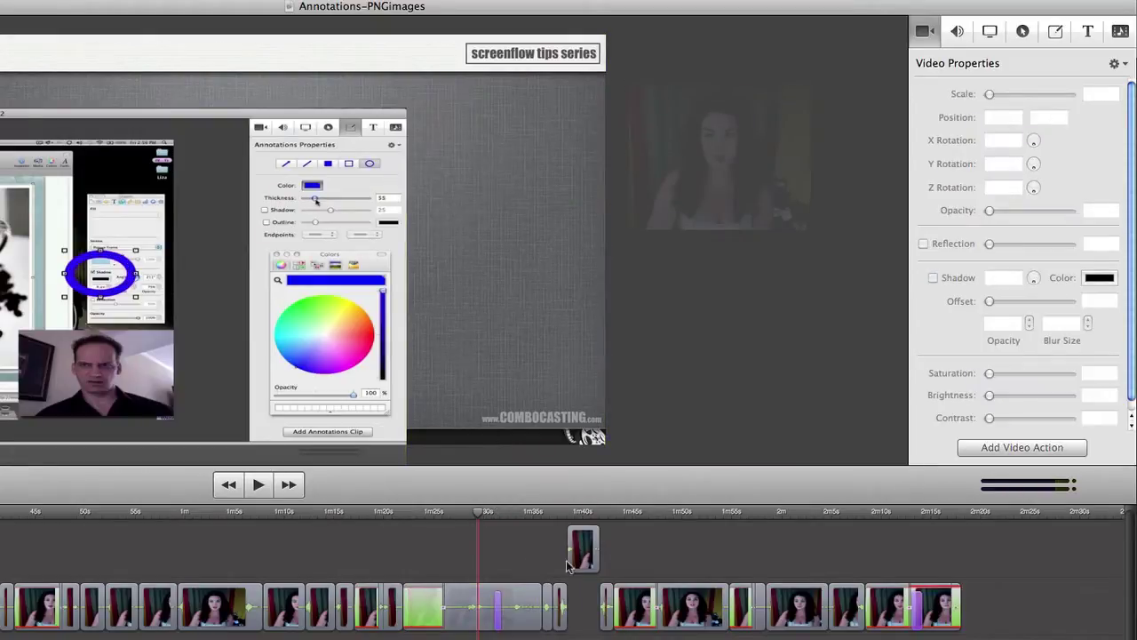
pyautogui.press('space')
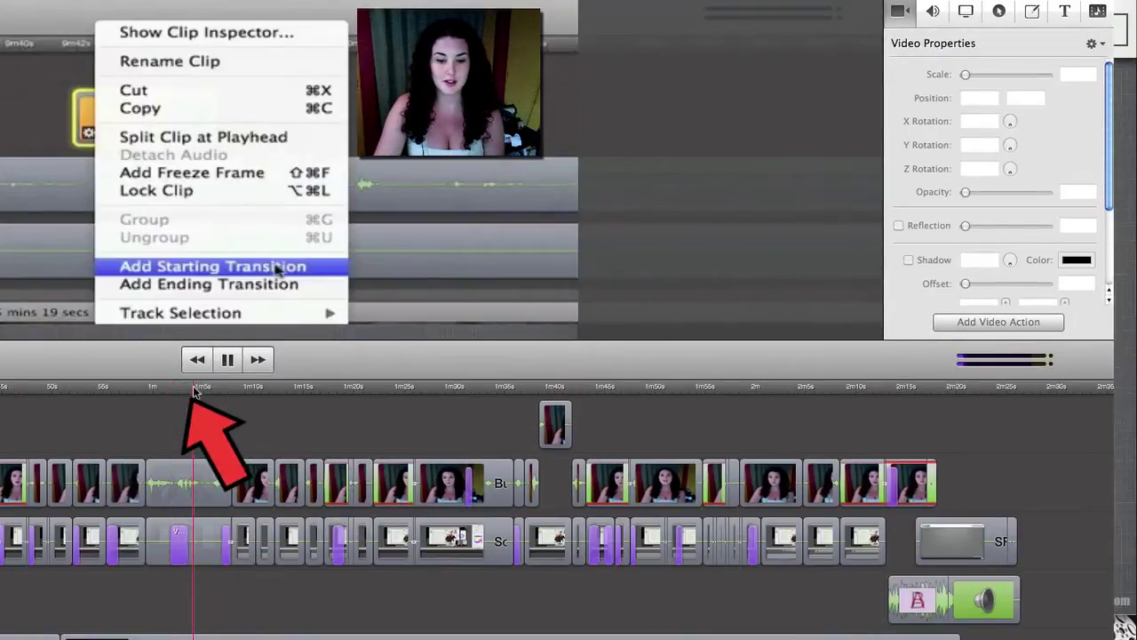
# Step: Scrub the playhead along the timeline from about 1m5s to about 1m11s
pyautogui.moveTo(199, 389); pyautogui.dragTo(390, 399)
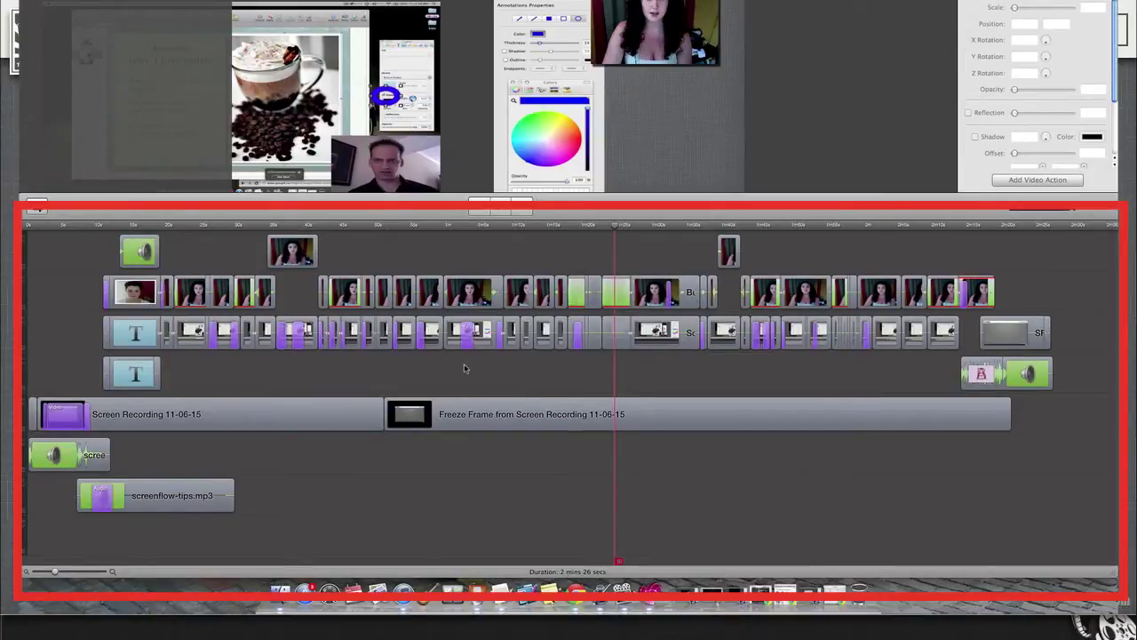
# Step: Inspect the first webcam clip and shift the audio clip later to about 41s
pyautogui.click(145, 299)
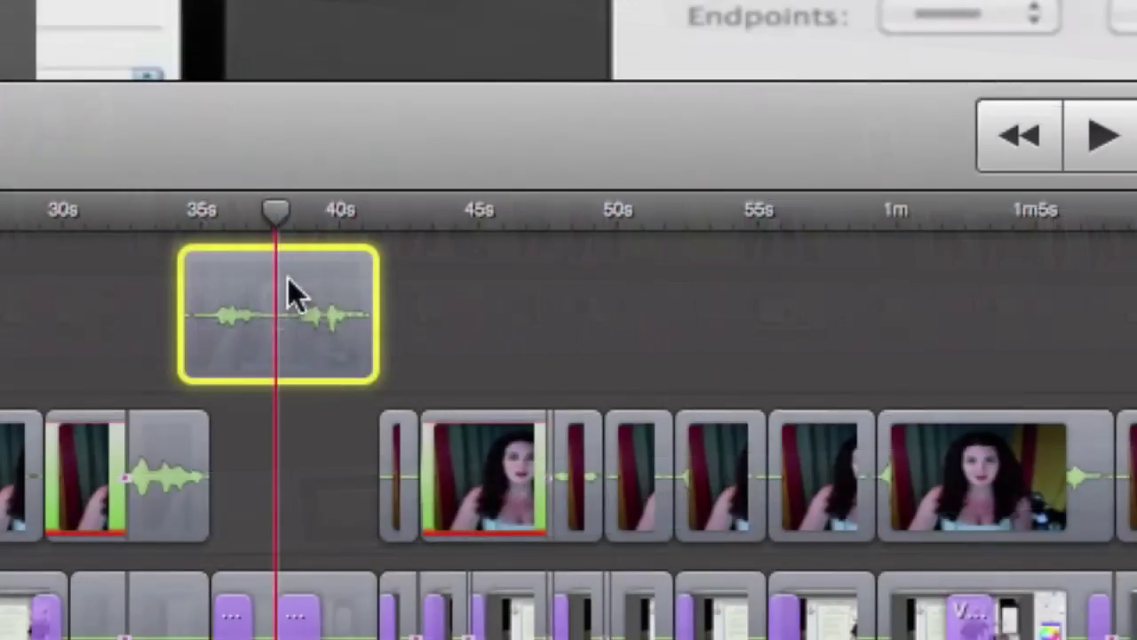
pyautogui.moveTo(288, 278); pyautogui.dragTo(439, 247)
pyautogui.click(507, 222)
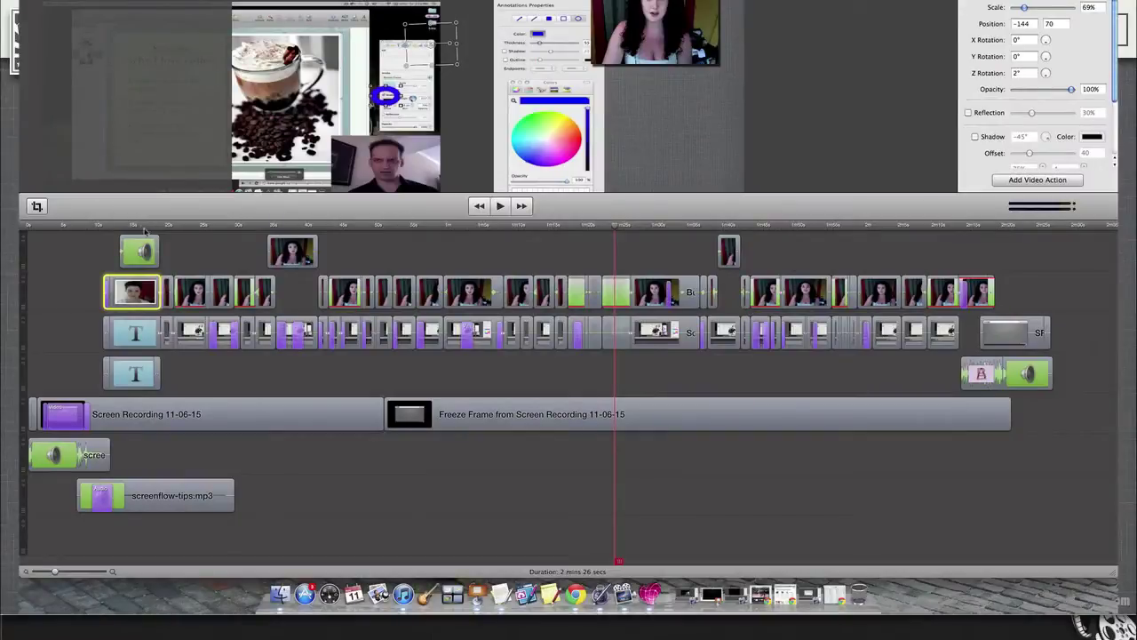
pyautogui.click(137, 226)
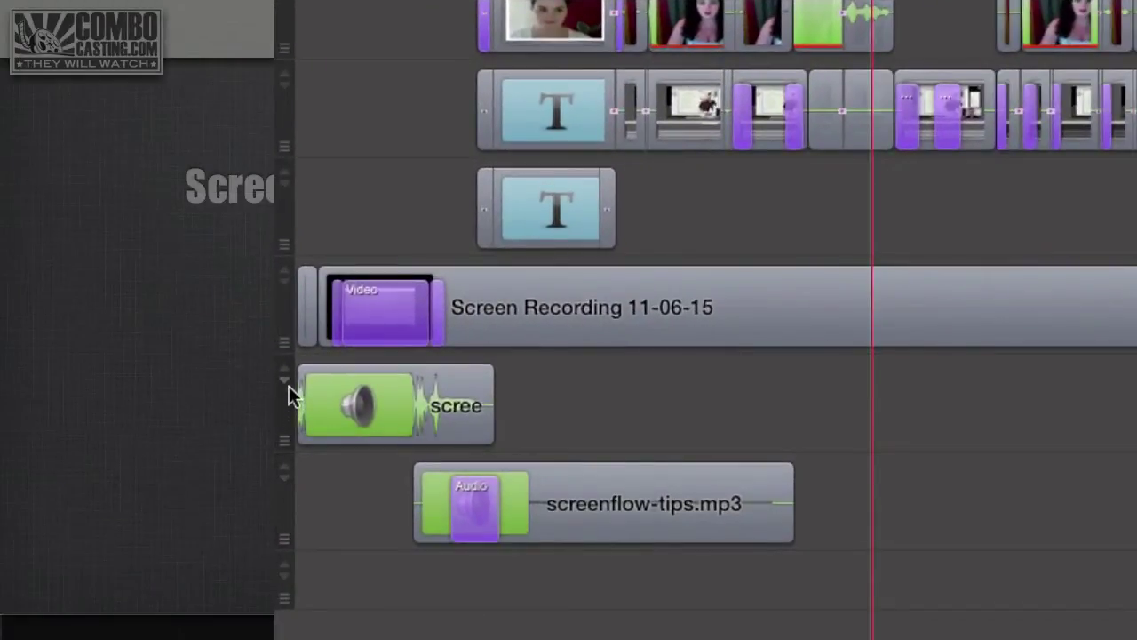
# Step: Collapse the audio and video tracks and drag the webcam track to the top row
pyautogui.click(287, 386)
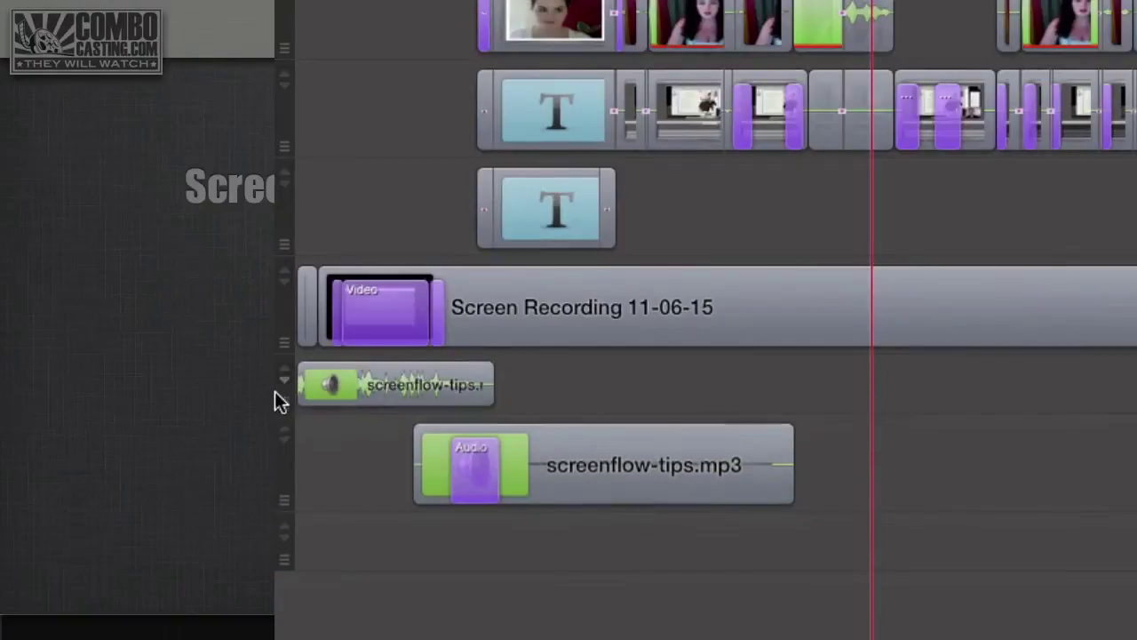
pyautogui.click(283, 286)
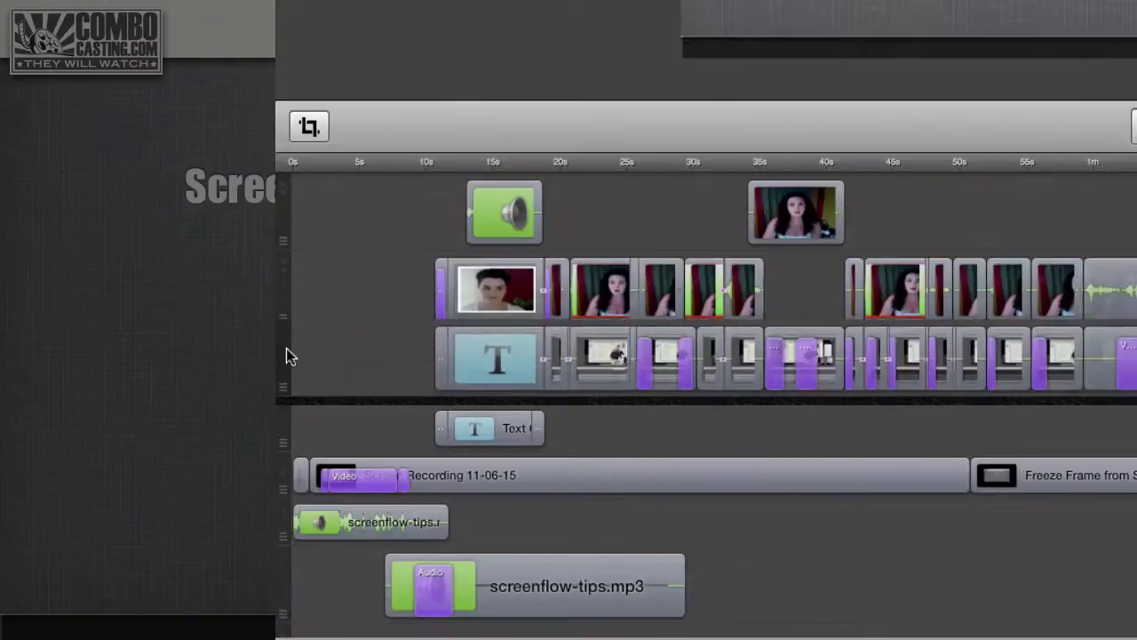
pyautogui.moveTo(286, 348); pyautogui.dragTo(286, 225)
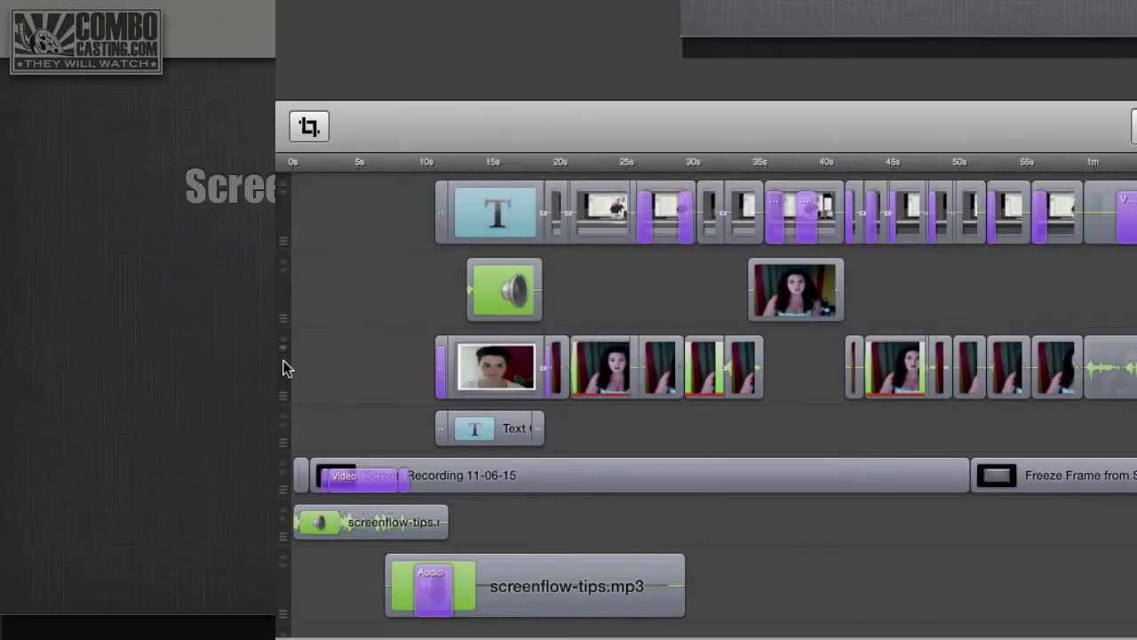
pyautogui.moveTo(284, 370); pyautogui.dragTo(284, 226)
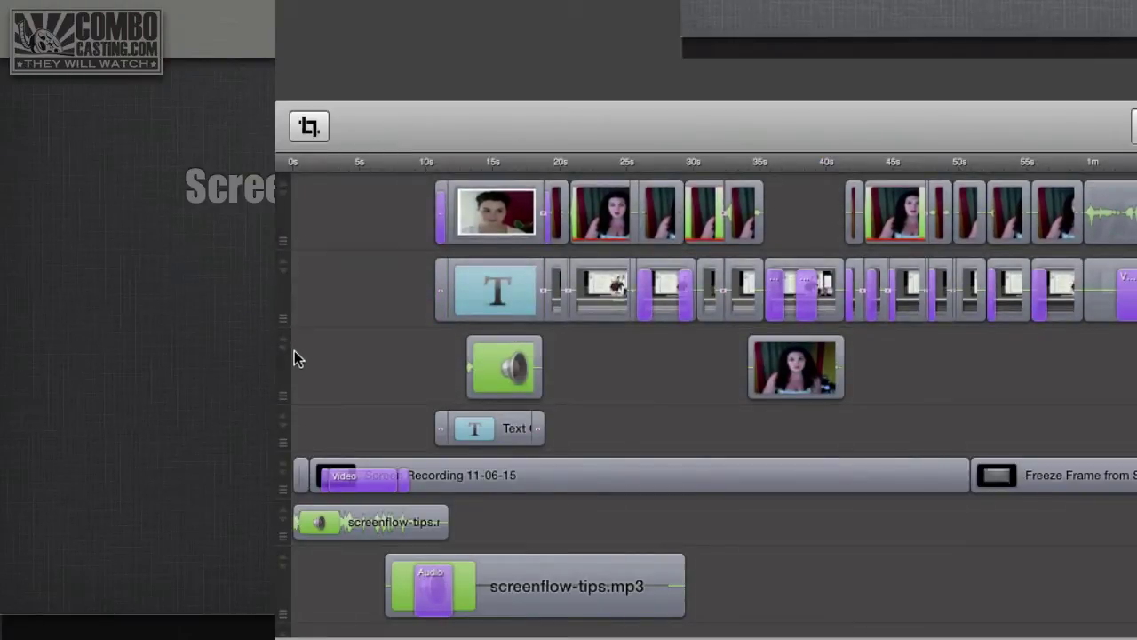
pyautogui.moveTo(289, 362); pyautogui.dragTo(290, 297)
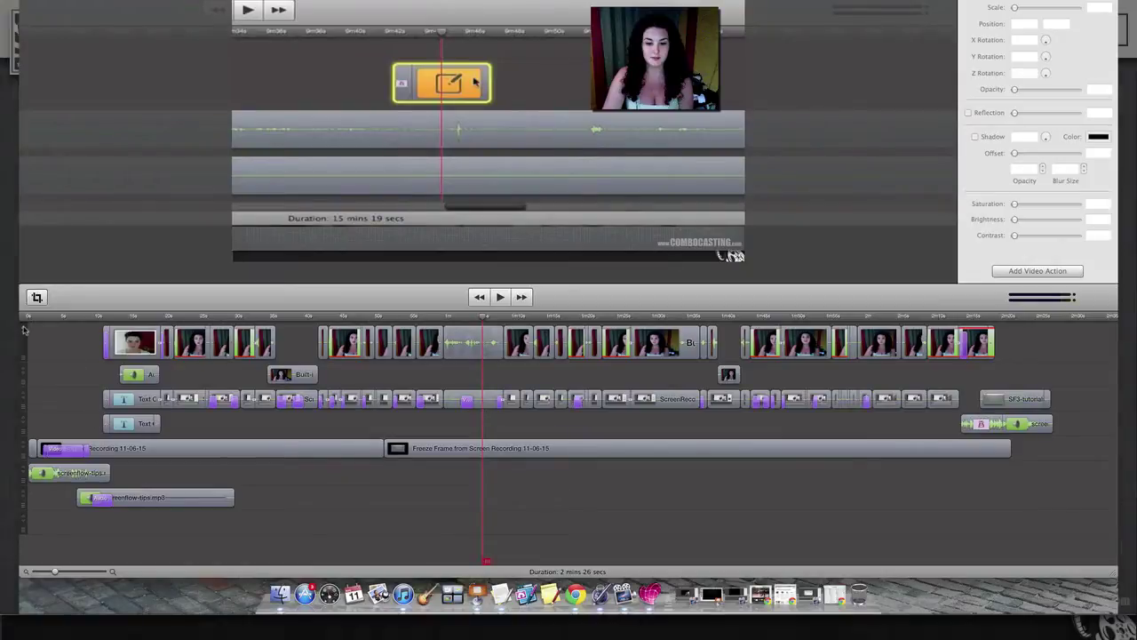
# Step: Restore the top webcam video track to full height so its large thumbnails show
pyautogui.click(24, 330)
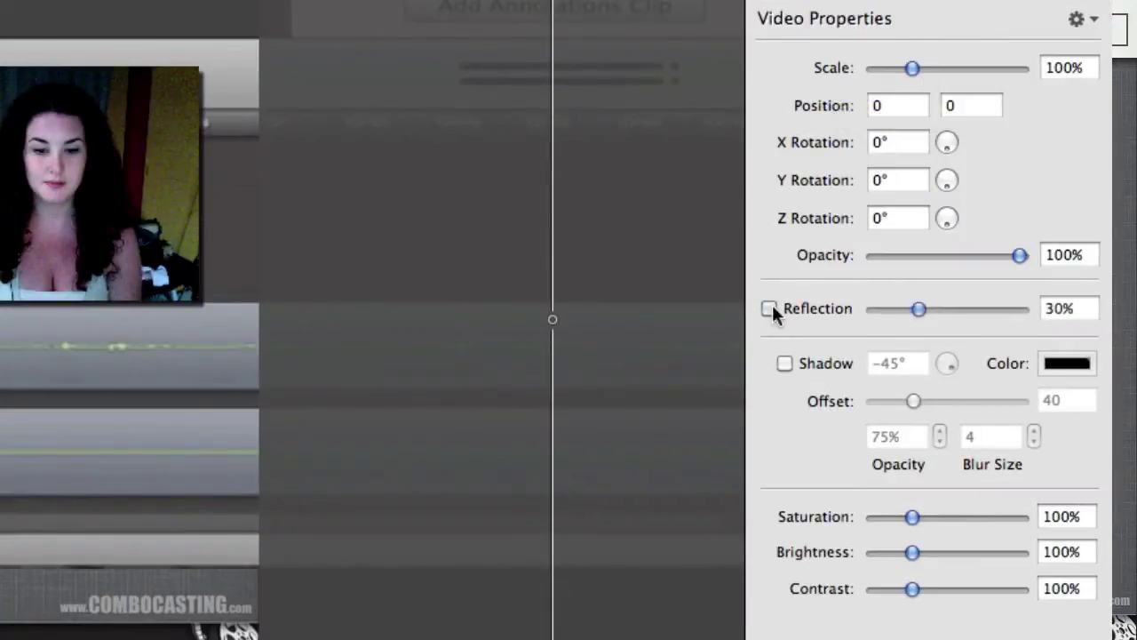
# Step: Toggle the clip's shadow, ducking, Presence effect and background-noise removal on, then back off
pyautogui.click(784, 364)
pyautogui.click(785, 365)
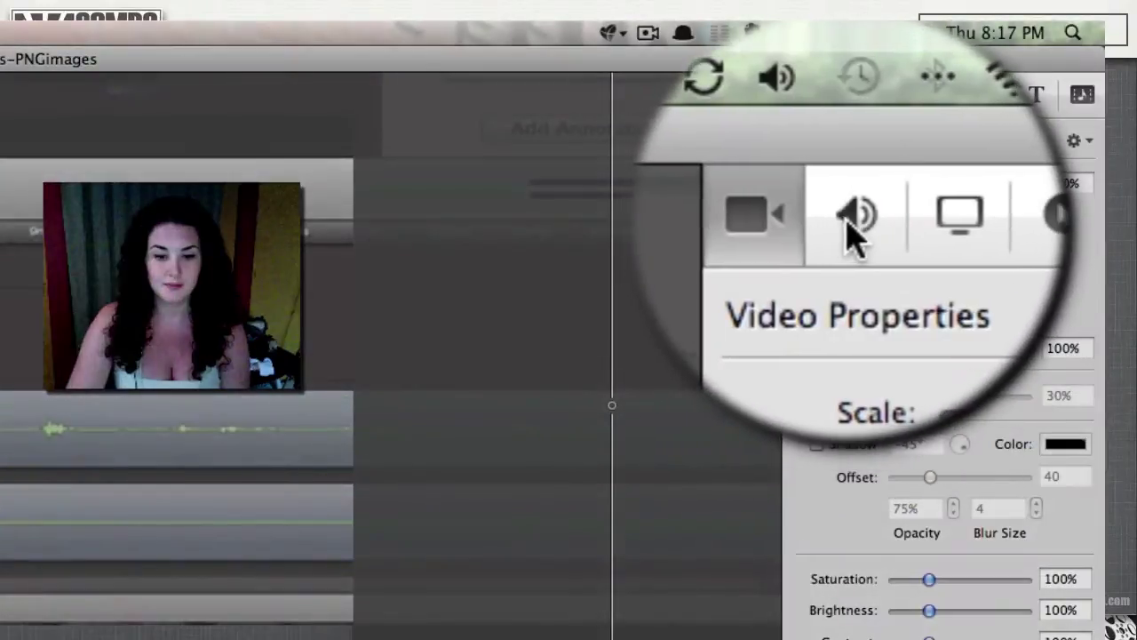
pyautogui.click(851, 94)
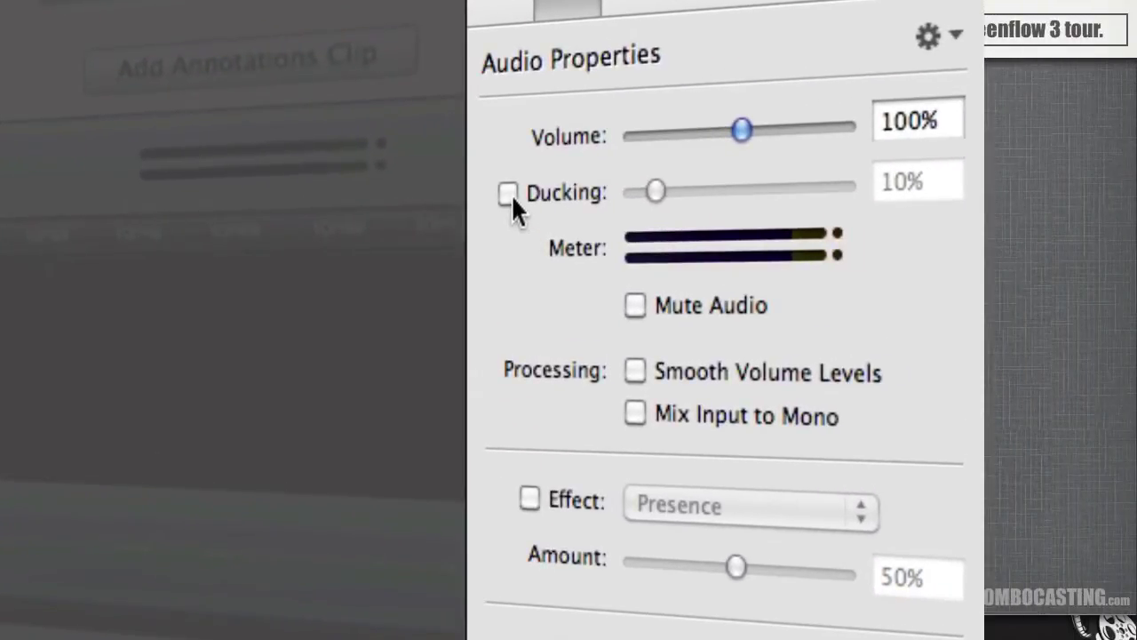
pyautogui.click(508, 193)
pyautogui.click(508, 194)
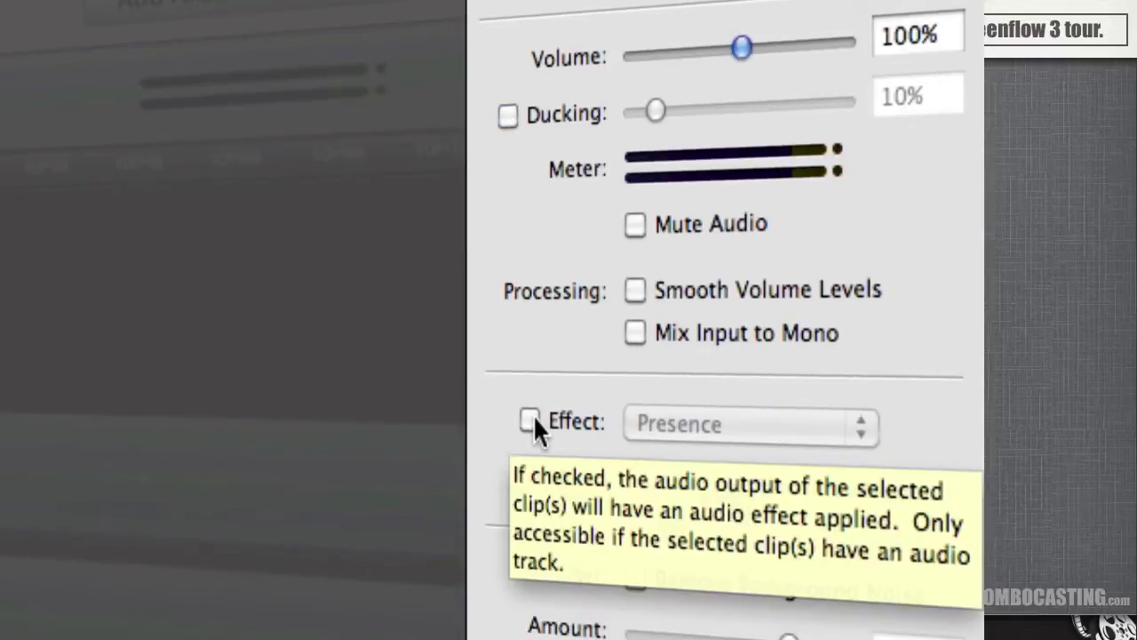
pyautogui.click(531, 419)
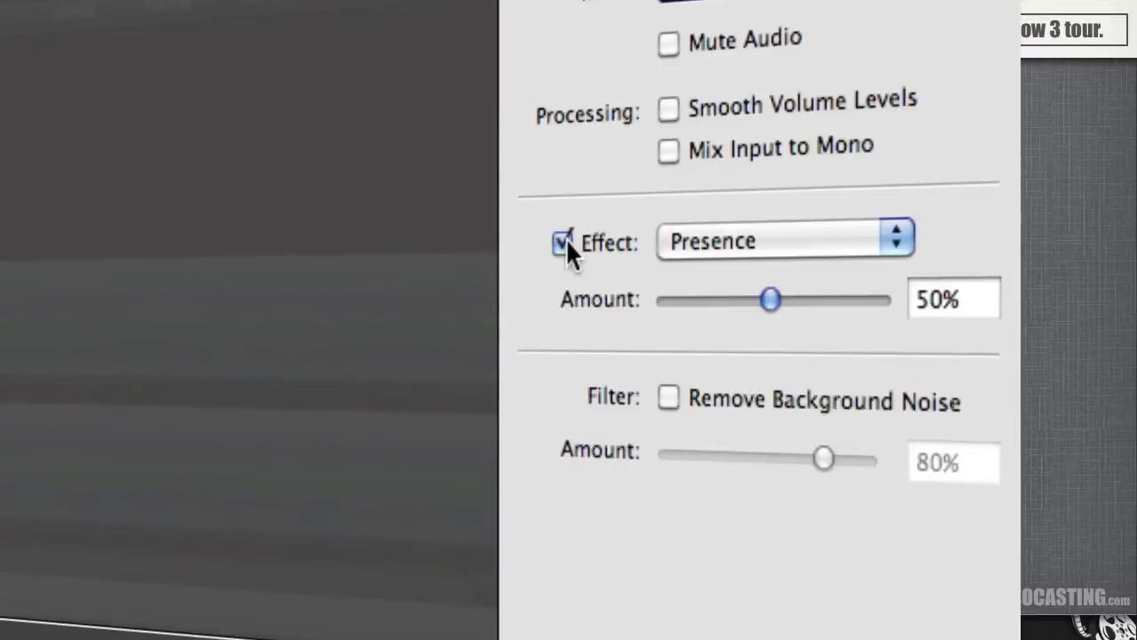
pyautogui.click(566, 238)
pyautogui.click(669, 399)
pyautogui.click(669, 399)
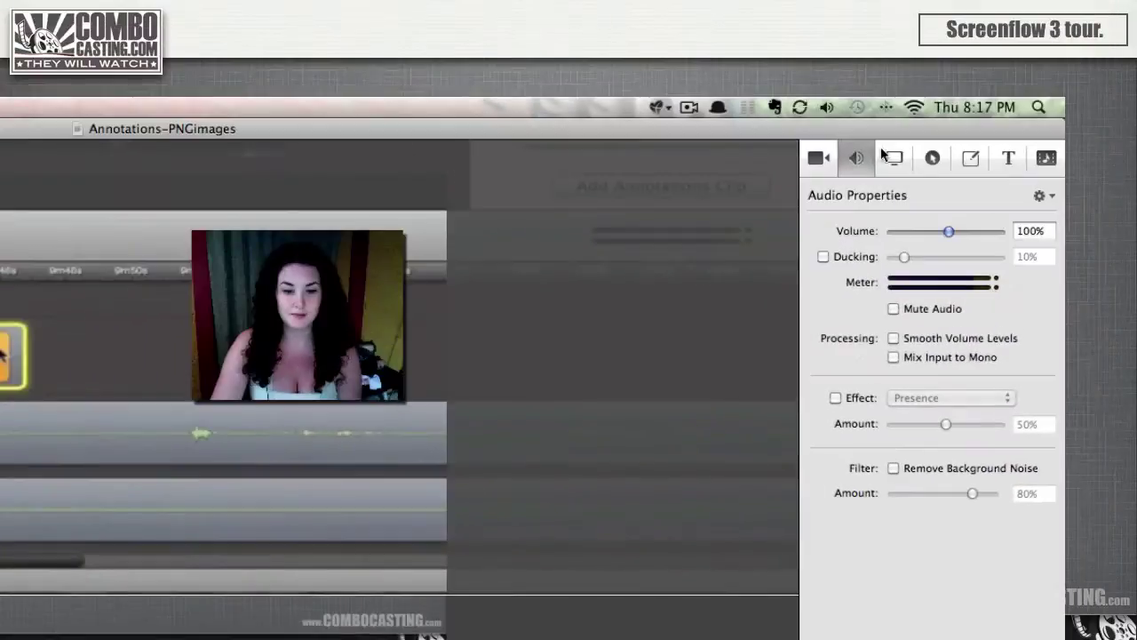
# Step: Enlarge the recorded mouse pointer with the Pointer Zoom slider, then show Callout Properties
pyautogui.click(896, 158)
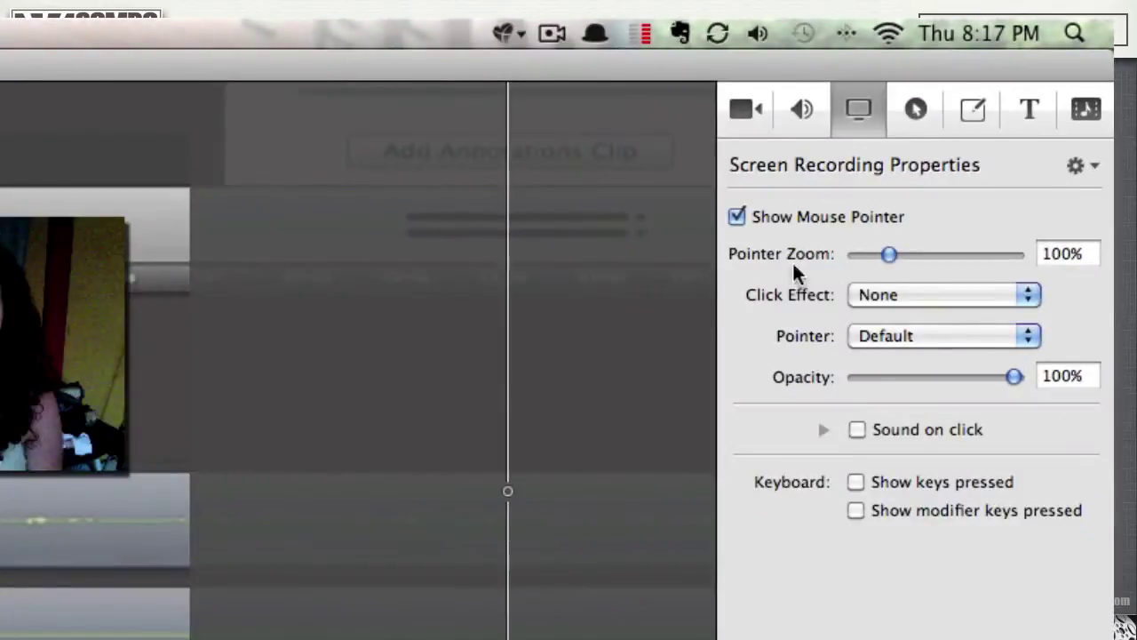
pyautogui.moveTo(881, 249); pyautogui.dragTo(939, 257)
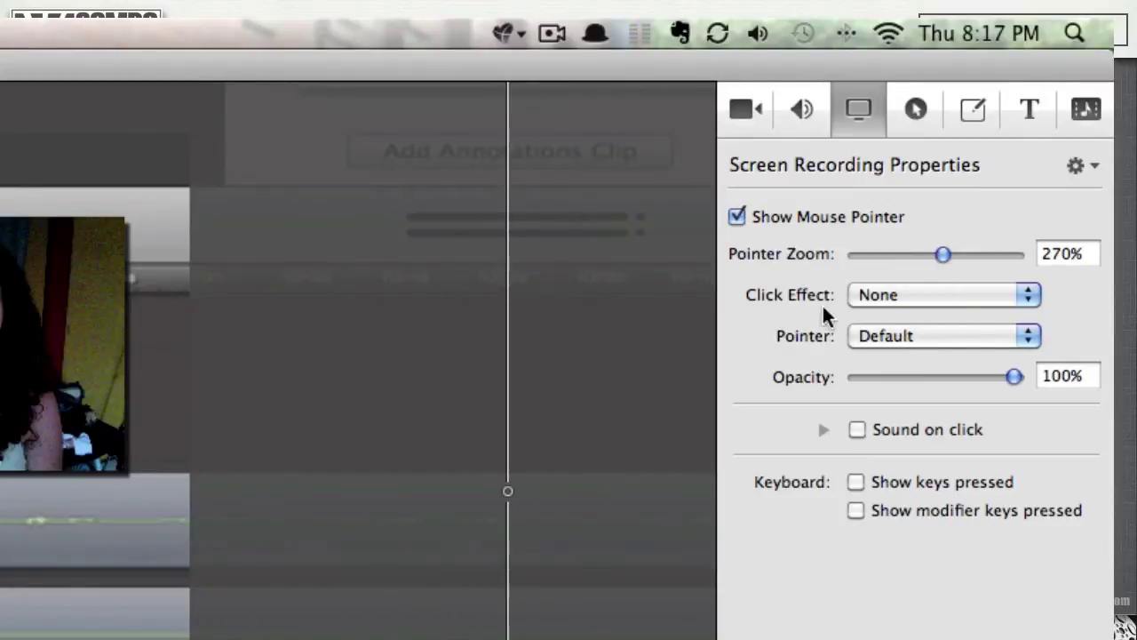
pyautogui.click(915, 111)
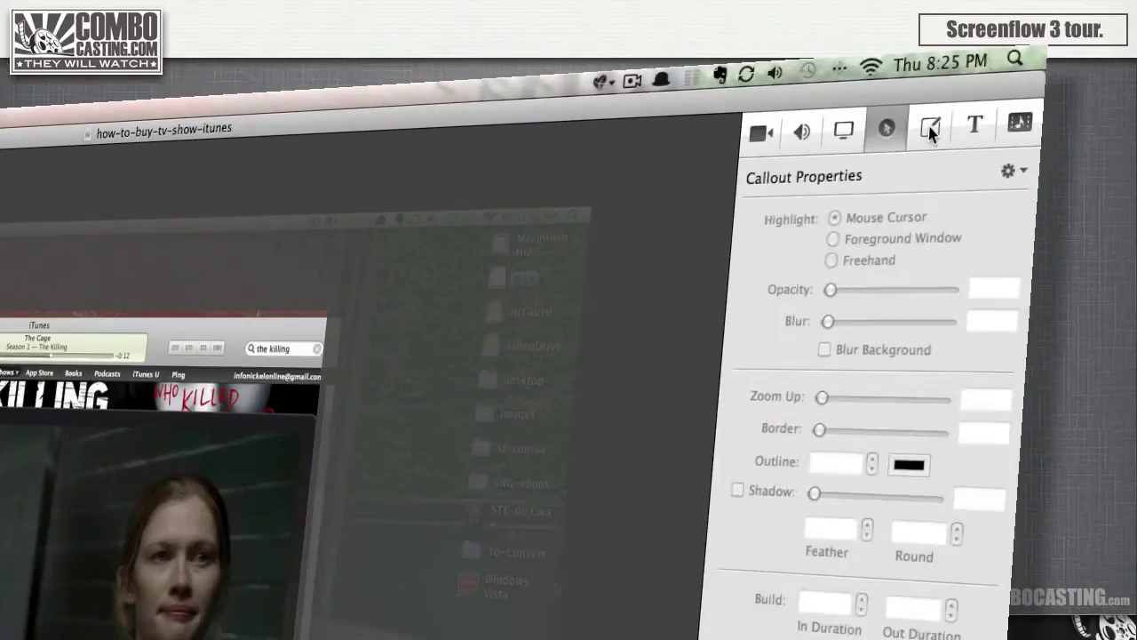
# Step: Draw a blue arrow annotation, thickness 55, over the iTunes window
pyautogui.click(1035, 122)
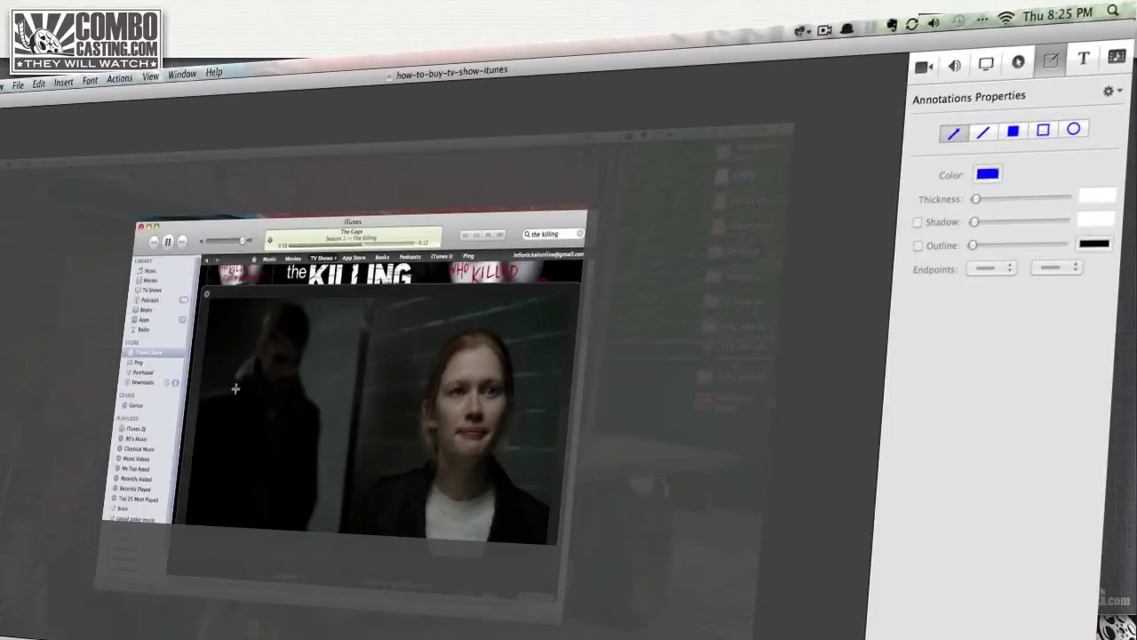
pyautogui.moveTo(237, 386)
pyautogui.mouseDown()
pyautogui.moveTo(190, 349)
pyautogui.moveTo(174, 318)
pyautogui.mouseUp()
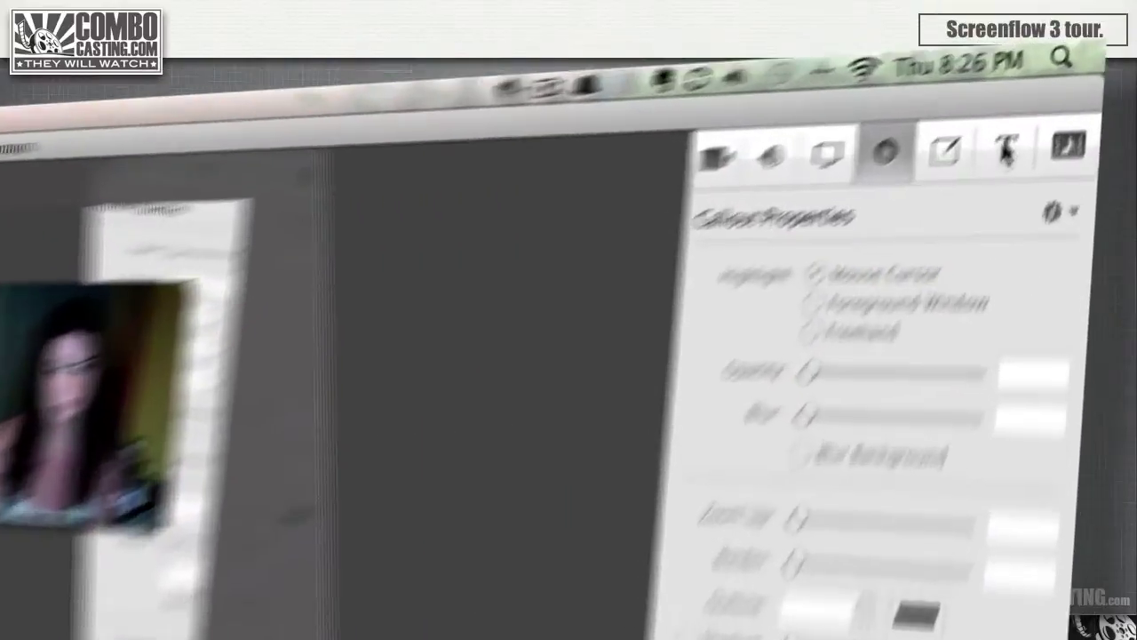
# Step: Add a text box over the coffee image and replace its placeholder with 'Adding Shadows'
pyautogui.click(1005, 149)
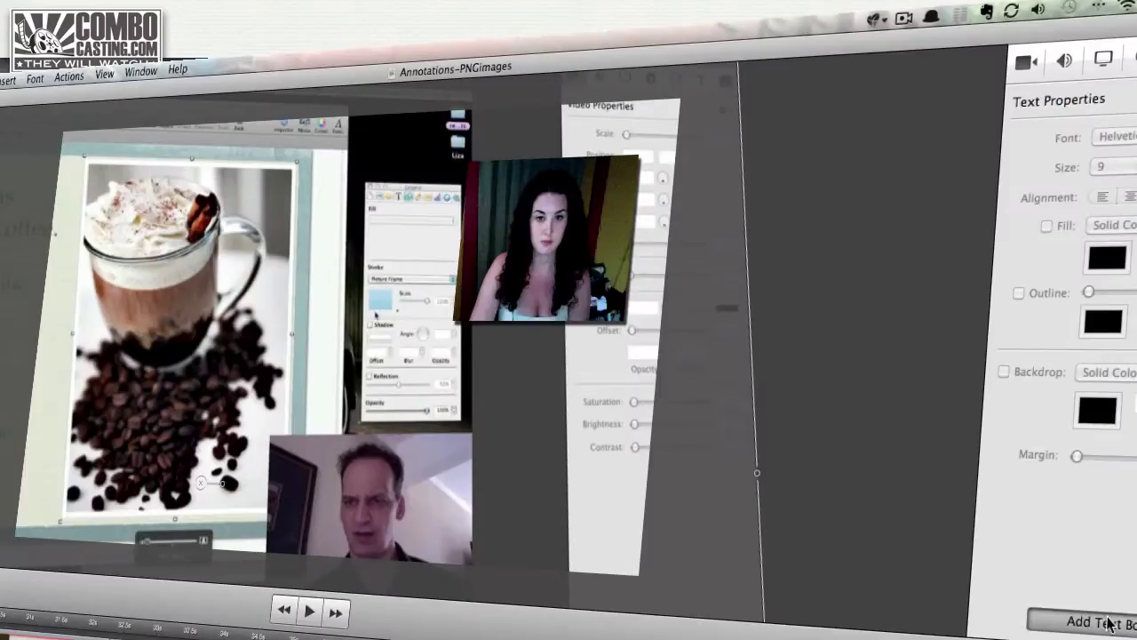
pyautogui.click(1107, 624)
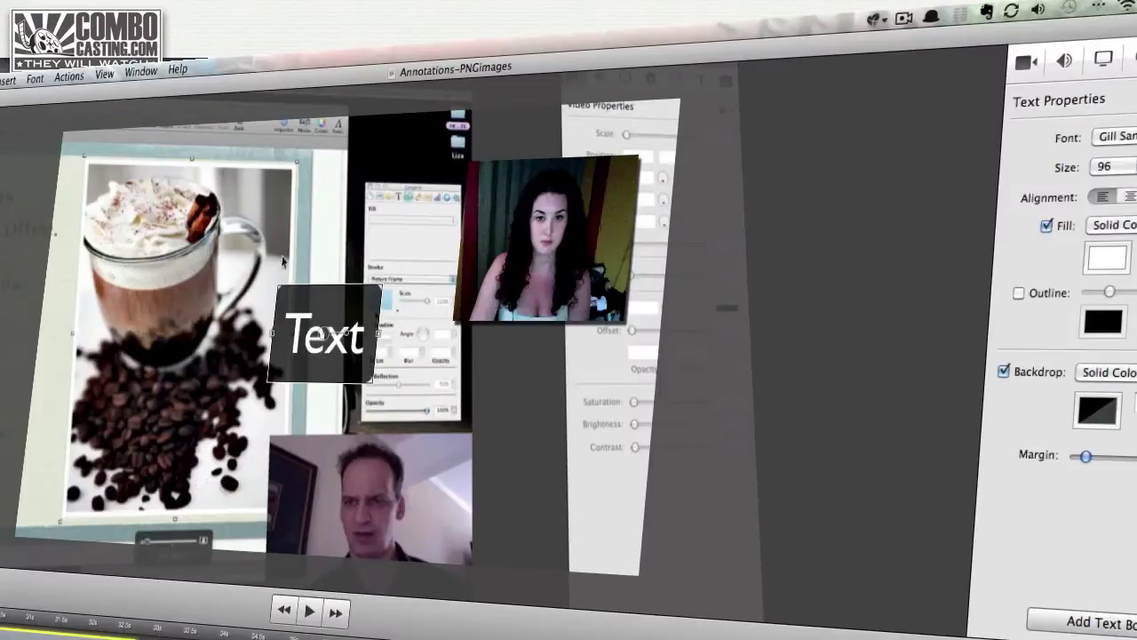
pyautogui.moveTo(313, 320); pyautogui.dragTo(185, 342)
pyautogui.doubleClick(176, 361)
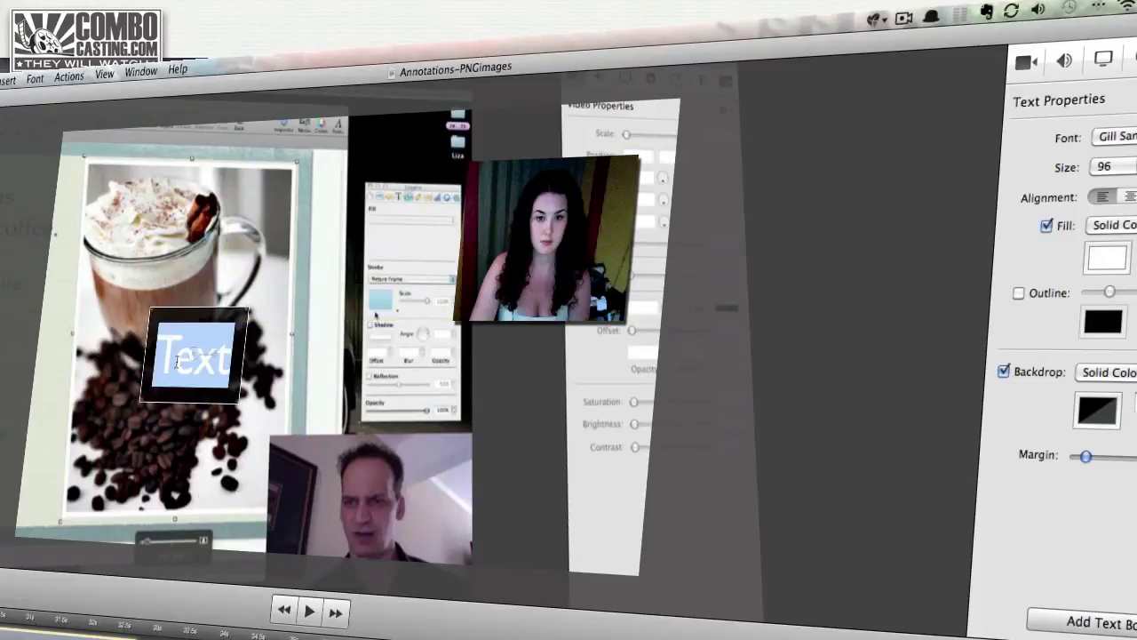
pyautogui.write('Adding')
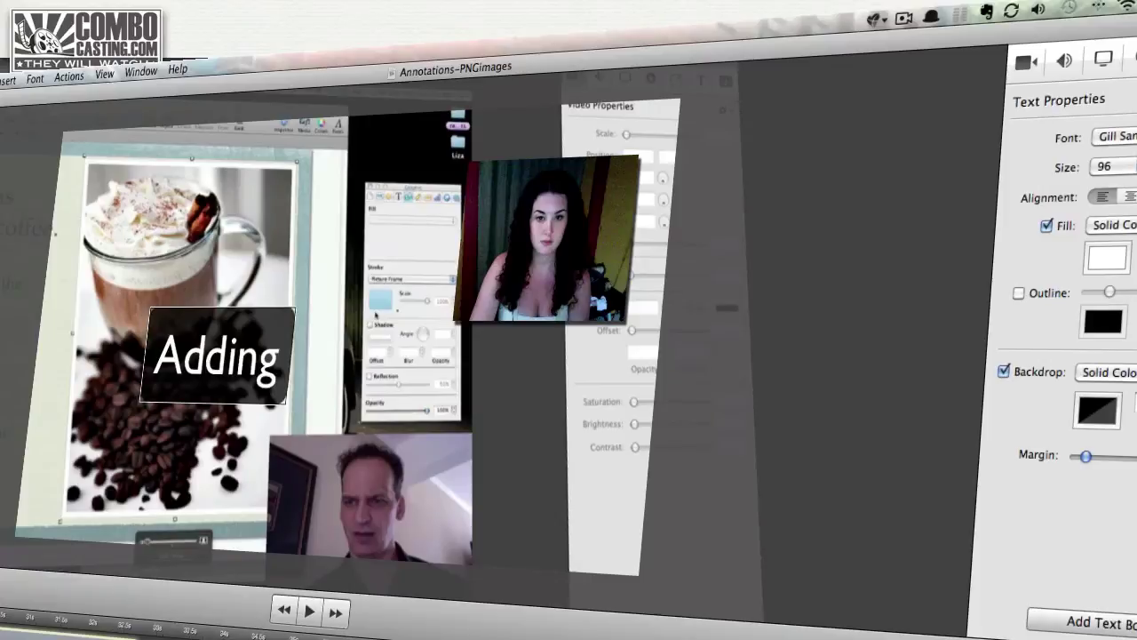
pyautogui.write(' Shadows')
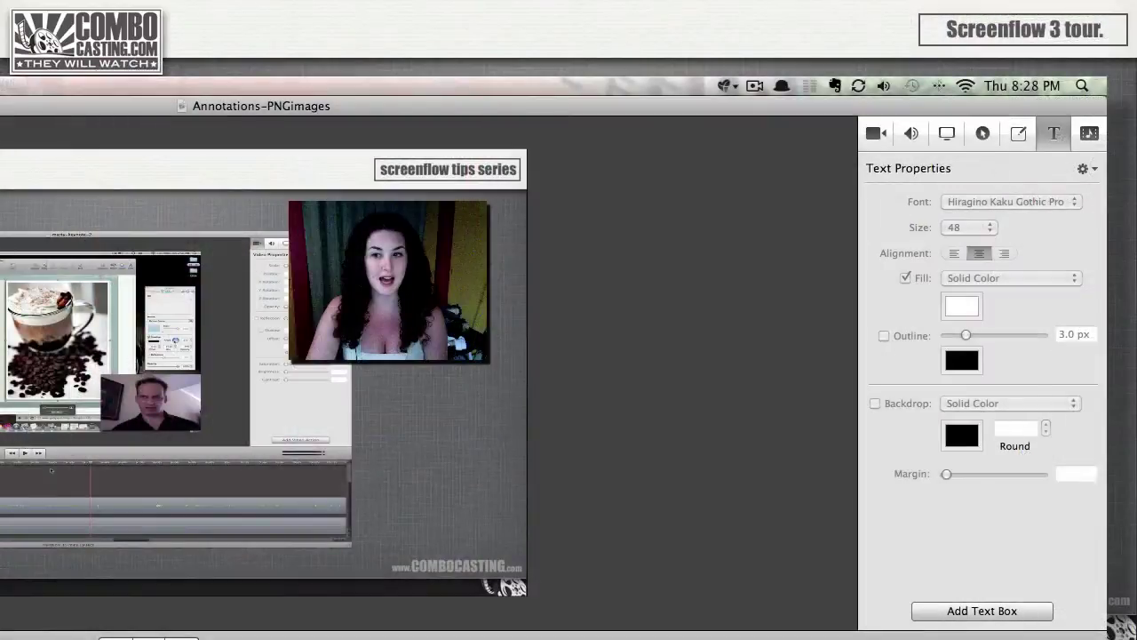
# Step: Open the document's Media Library and enlarge its thumbnails with the Zoom slider
pyautogui.click(1090, 134)
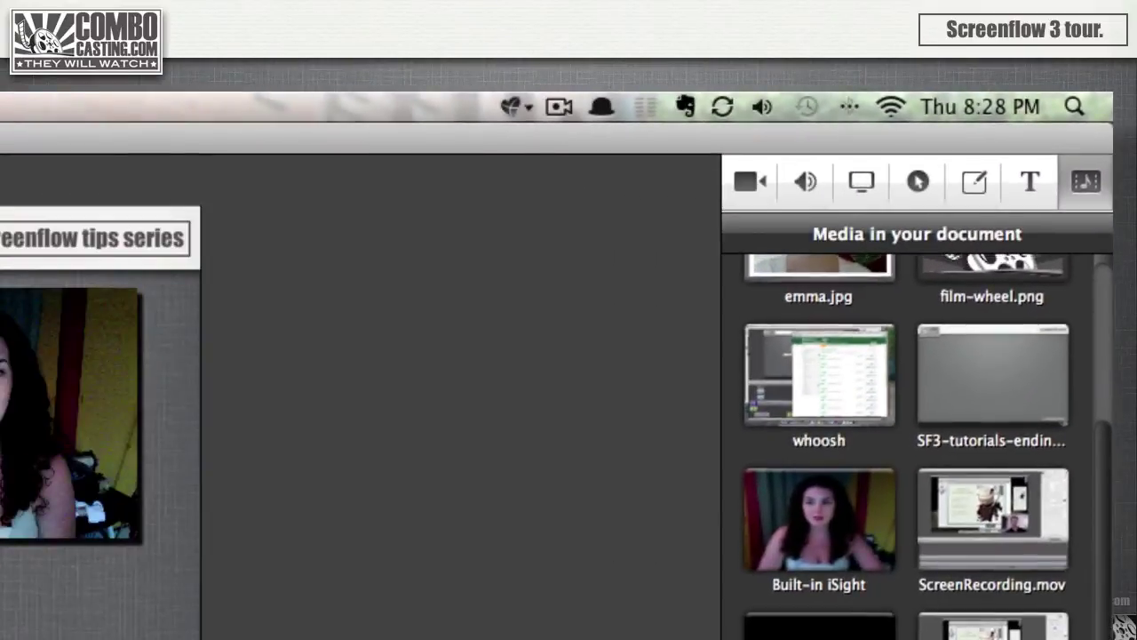
pyautogui.scroll(3, 917, 413)
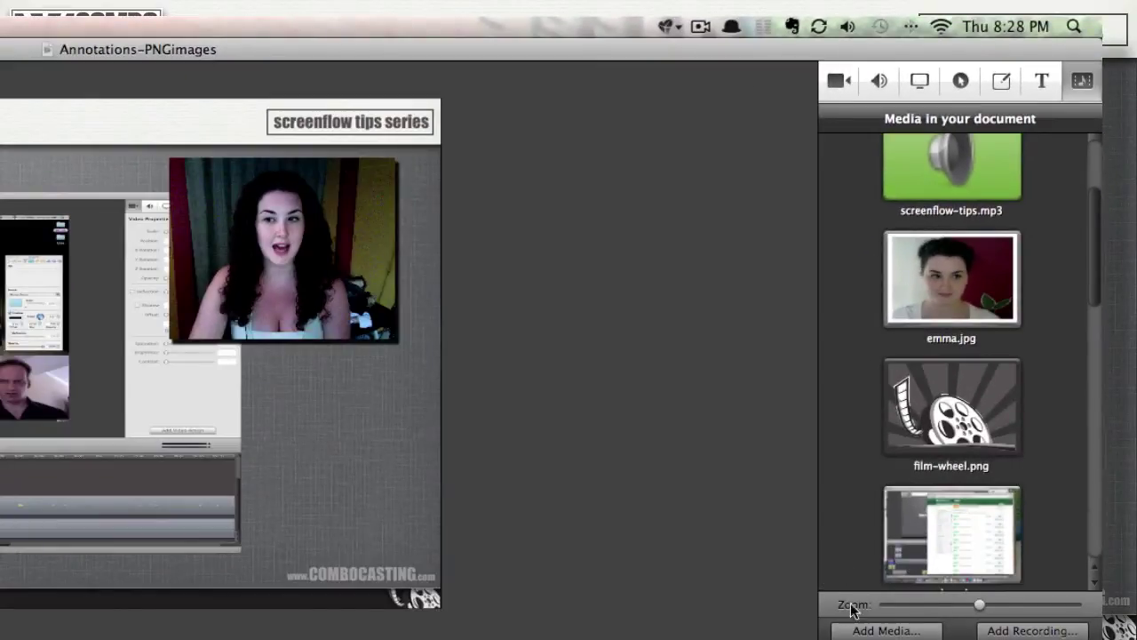
pyautogui.moveTo(980, 606); pyautogui.dragTo(1053, 613)
pyautogui.moveTo(1092, 235)
pyautogui.mouseDown()
pyautogui.moveTo(1096, 561)
pyautogui.moveTo(1096, 338)
pyautogui.mouseUp()
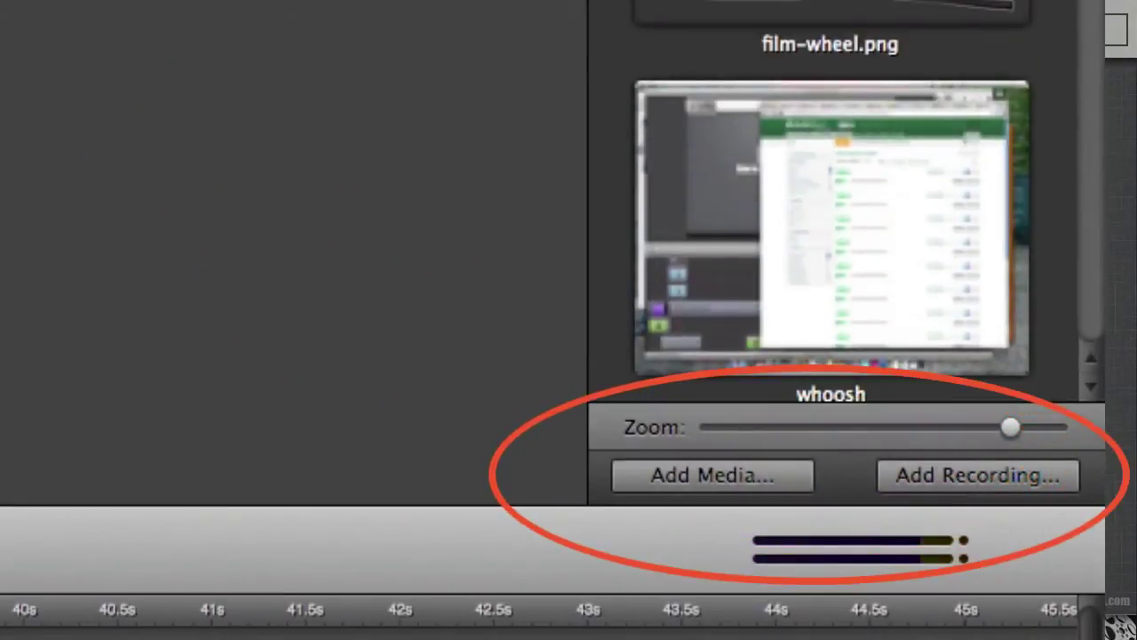
pyautogui.scroll(3, 831, 195)
pyautogui.scroll(10, 830, 196)
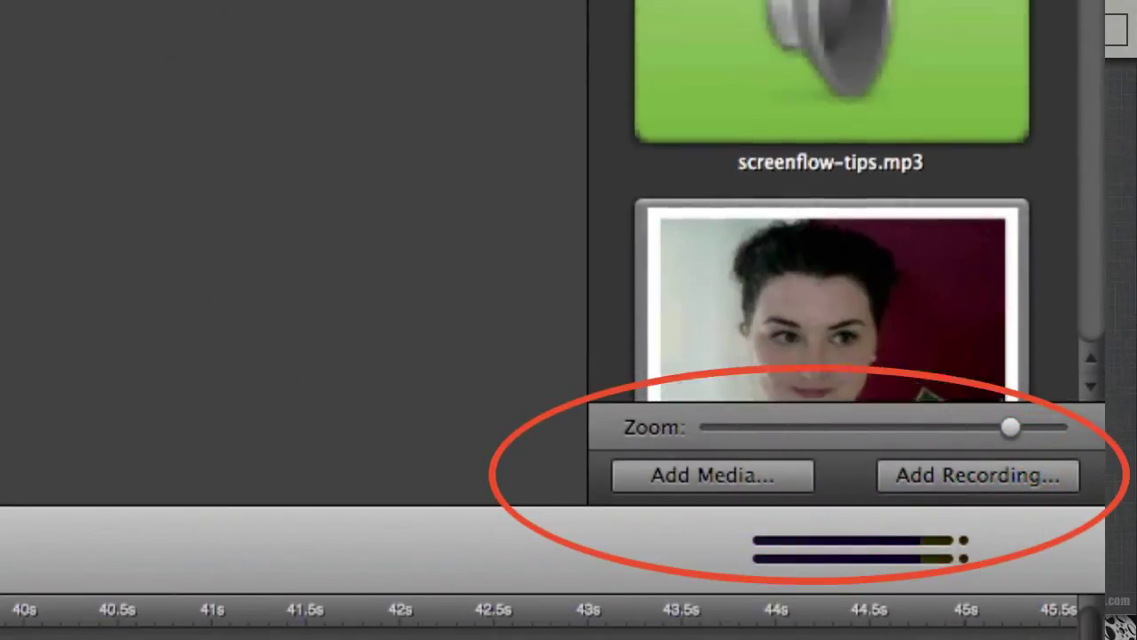
pyautogui.scroll(-10, 831, 196)
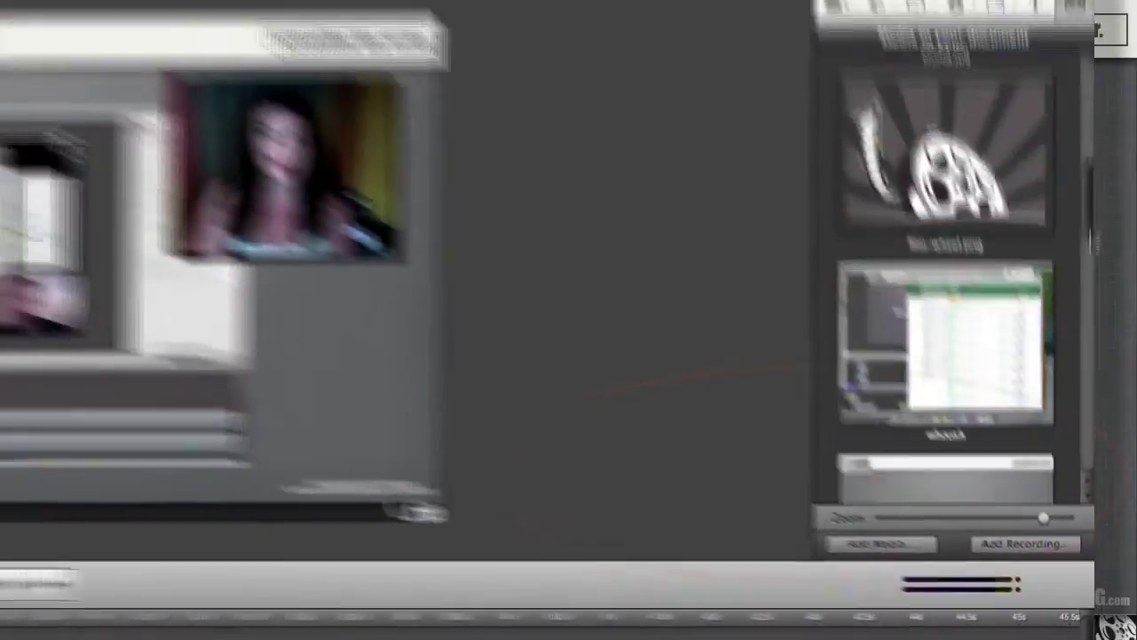
pyautogui.scroll(-2, 1089, 356)
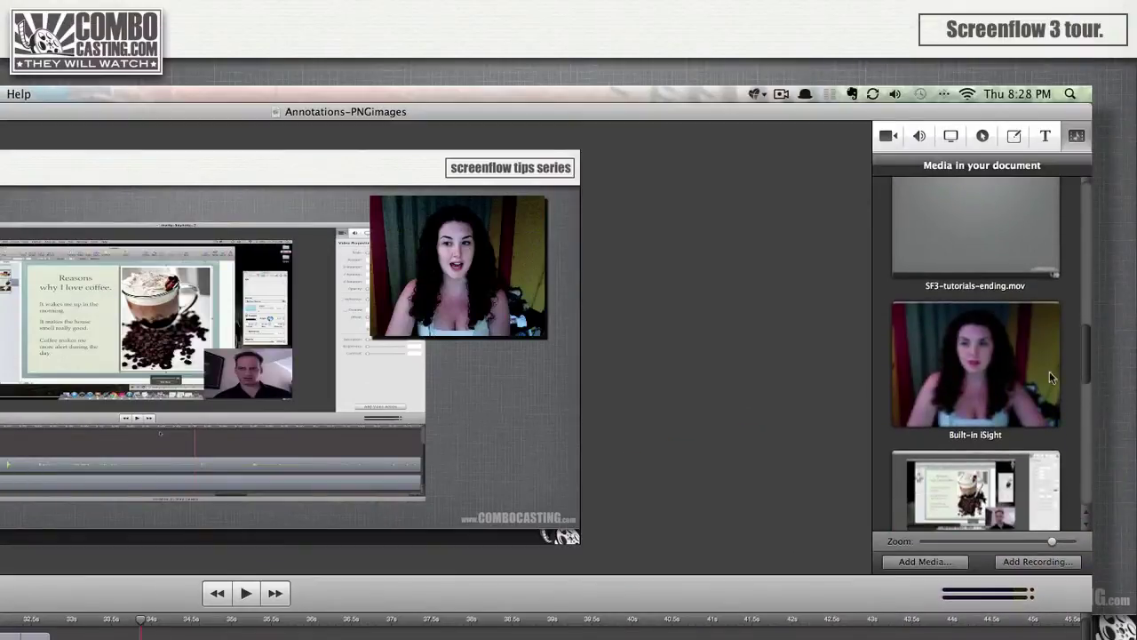
# Step: Select the Built-in iSight clip and zoom the thumbnails up to a single column
pyautogui.click(988, 377)
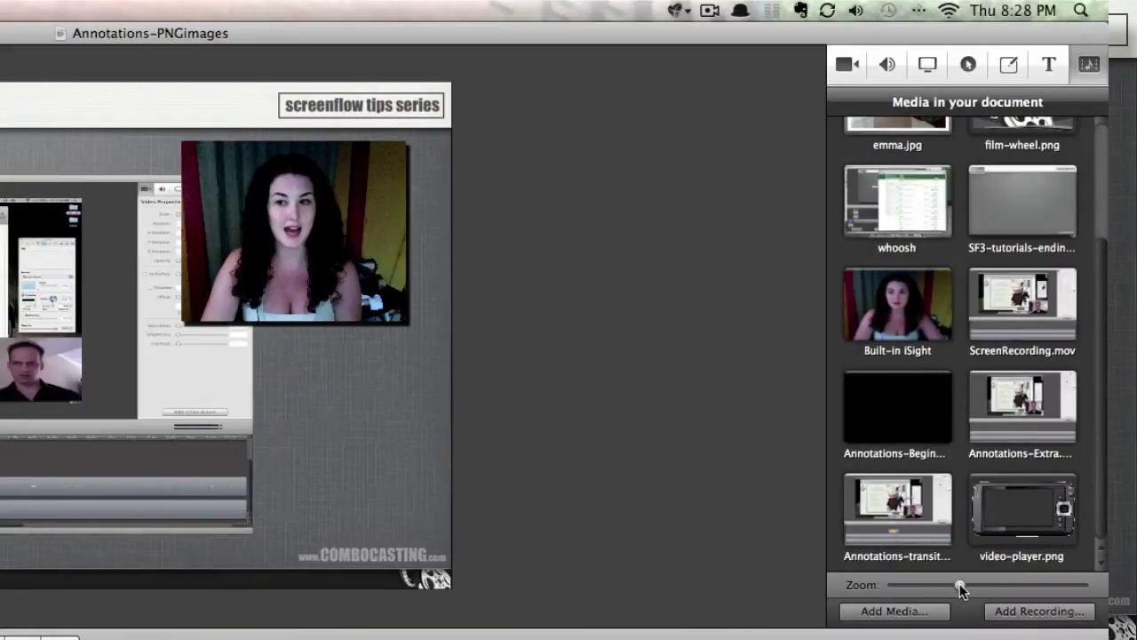
pyautogui.moveTo(960, 584); pyautogui.dragTo(986, 585)
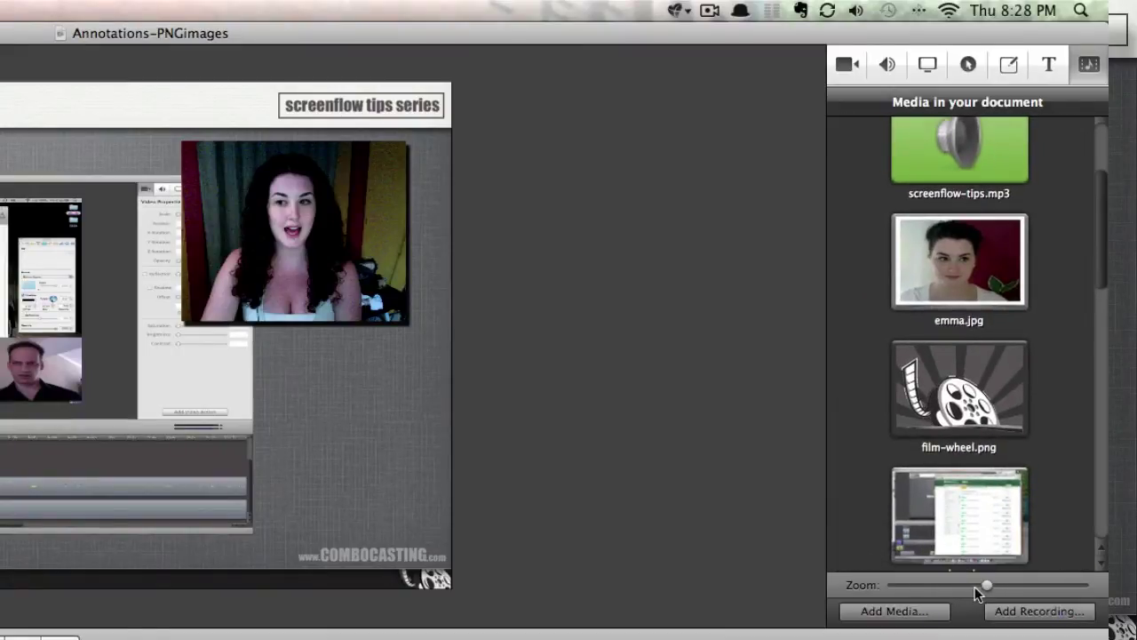
pyautogui.moveTo(987, 586); pyautogui.dragTo(1058, 587)
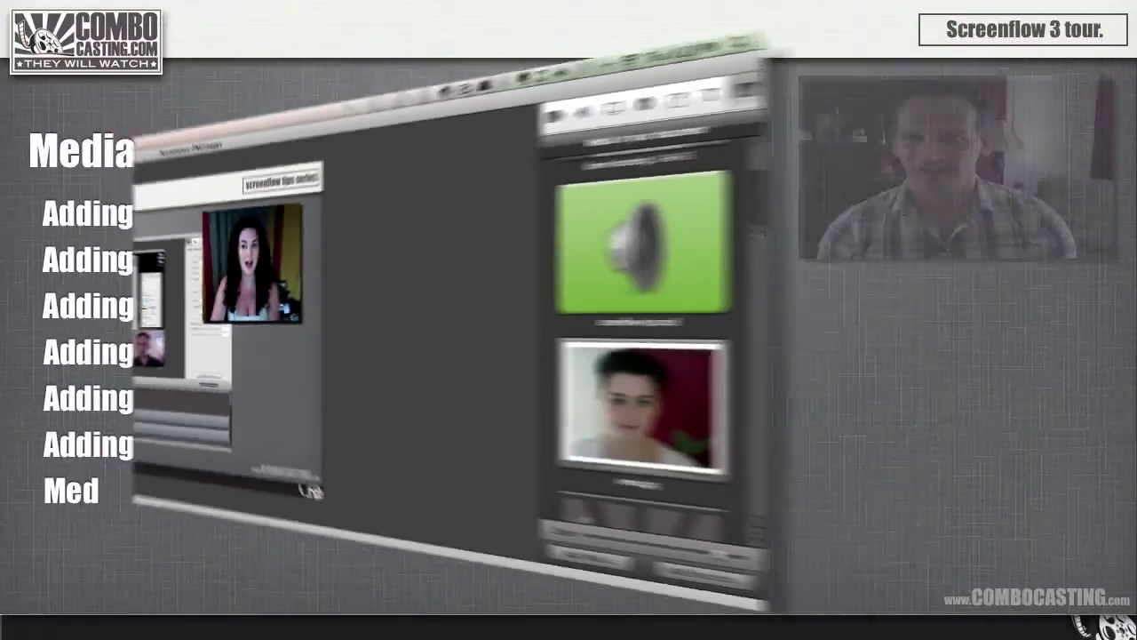